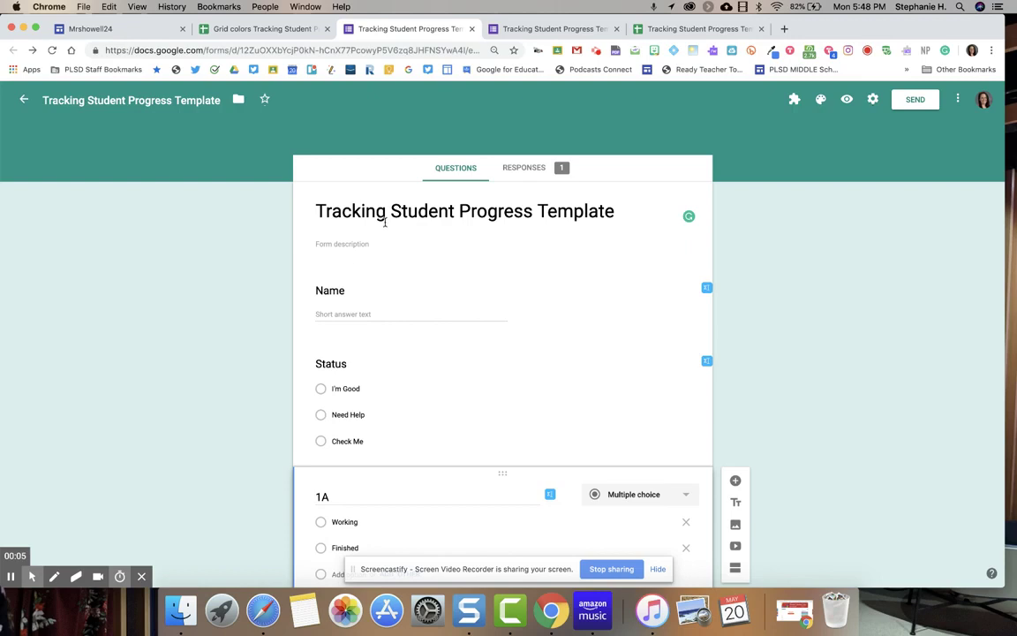
Step: Review the form's Name, Status and 1A to 2B questions with their answer options
scroll(314, 327, down, 5)
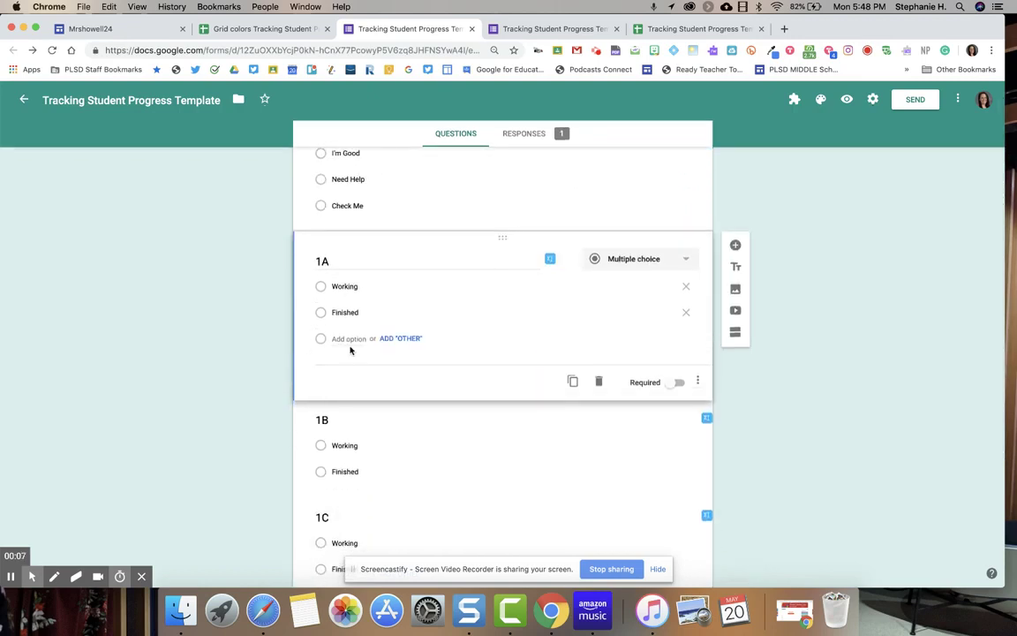
double_click(322, 261)
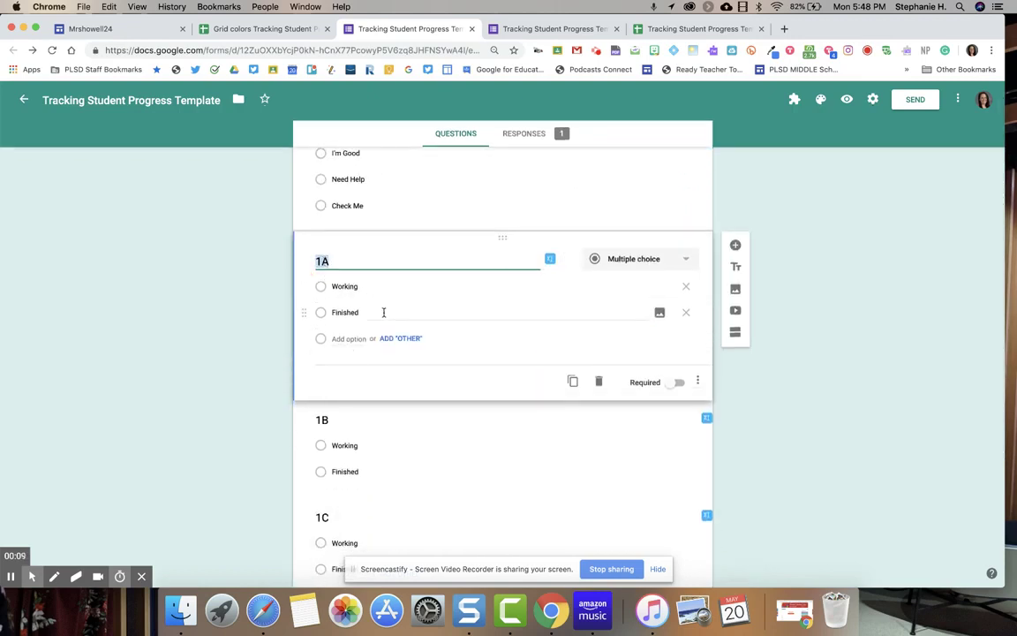
scroll(384, 311, down, 5)
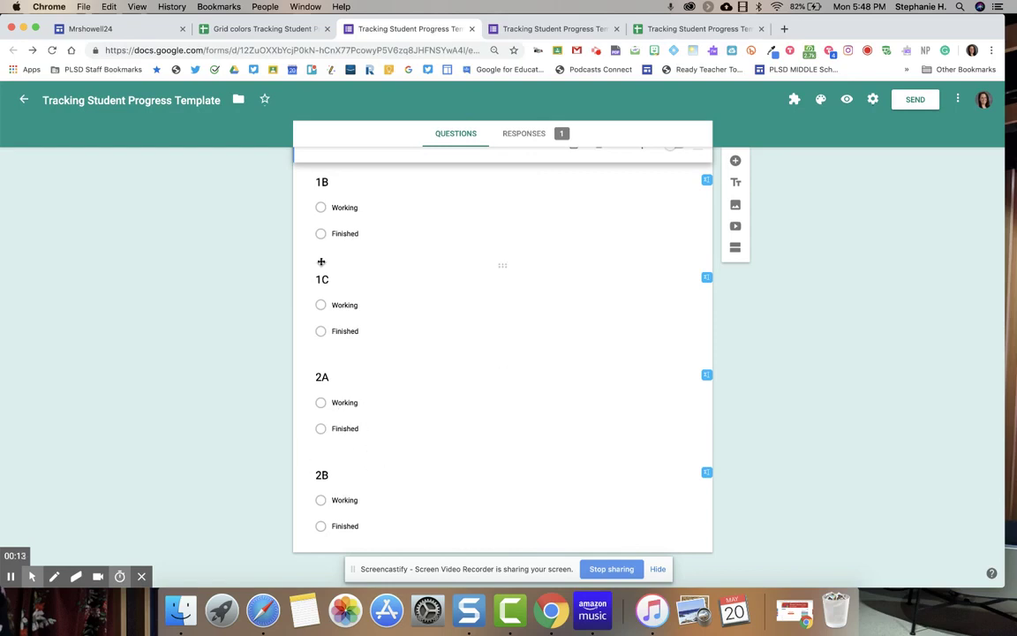
scroll(325, 265, up, 7)
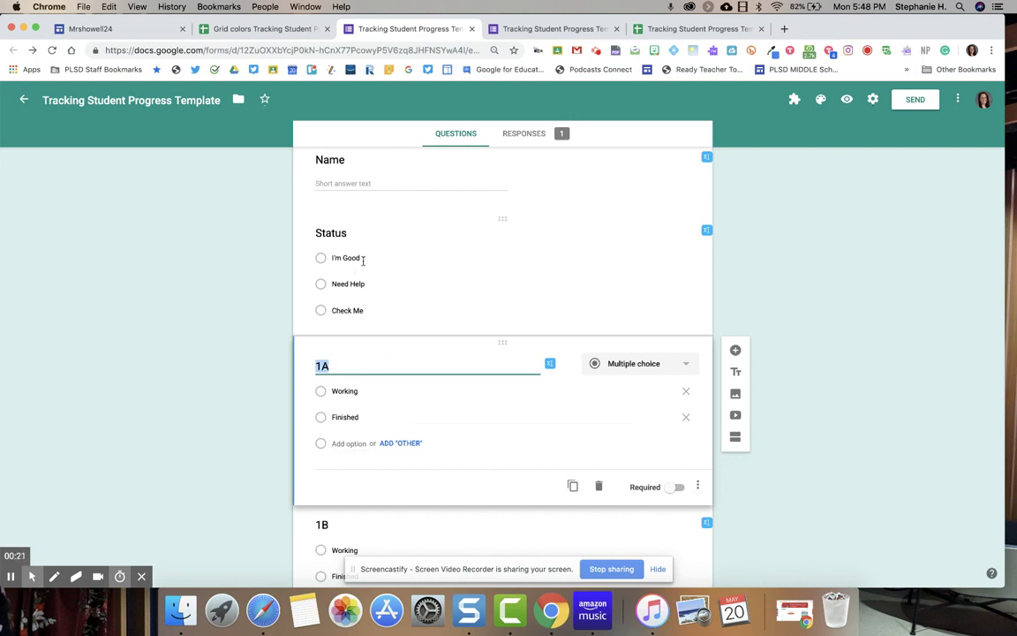
scroll(362, 262, up, 3)
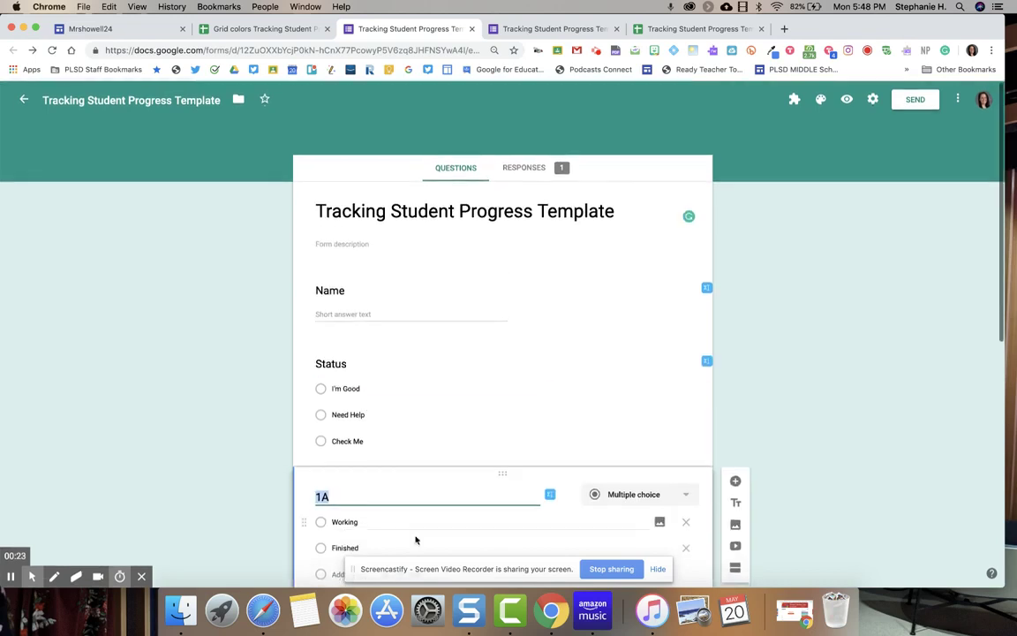
scroll(420, 240, down, 6)
scroll(421, 243, up, 10)
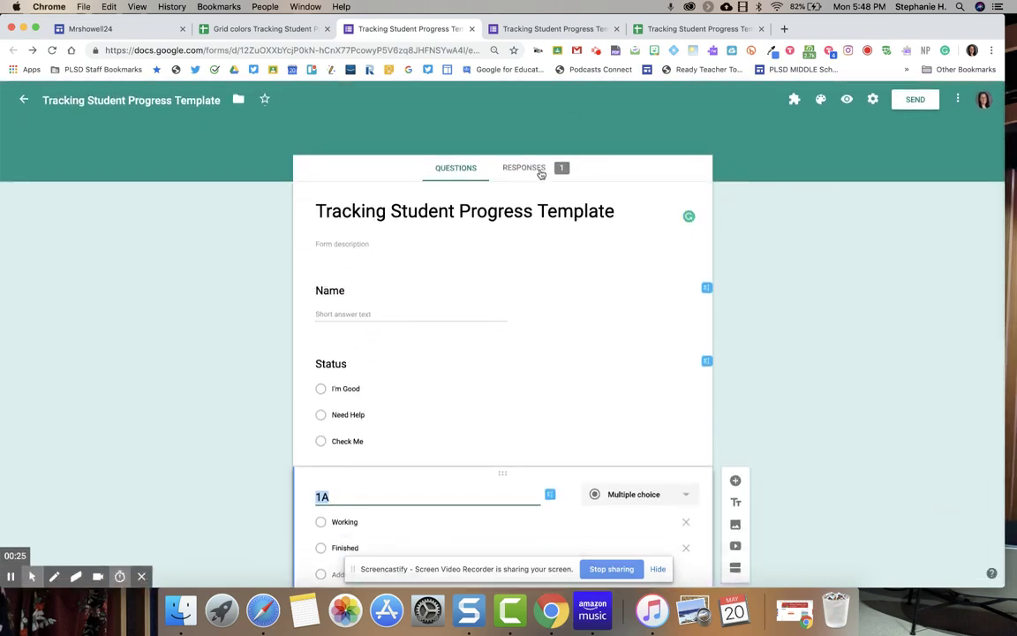
Step: View the form's response summary and its linked response spreadsheet, and return to the form editor
click(534, 171)
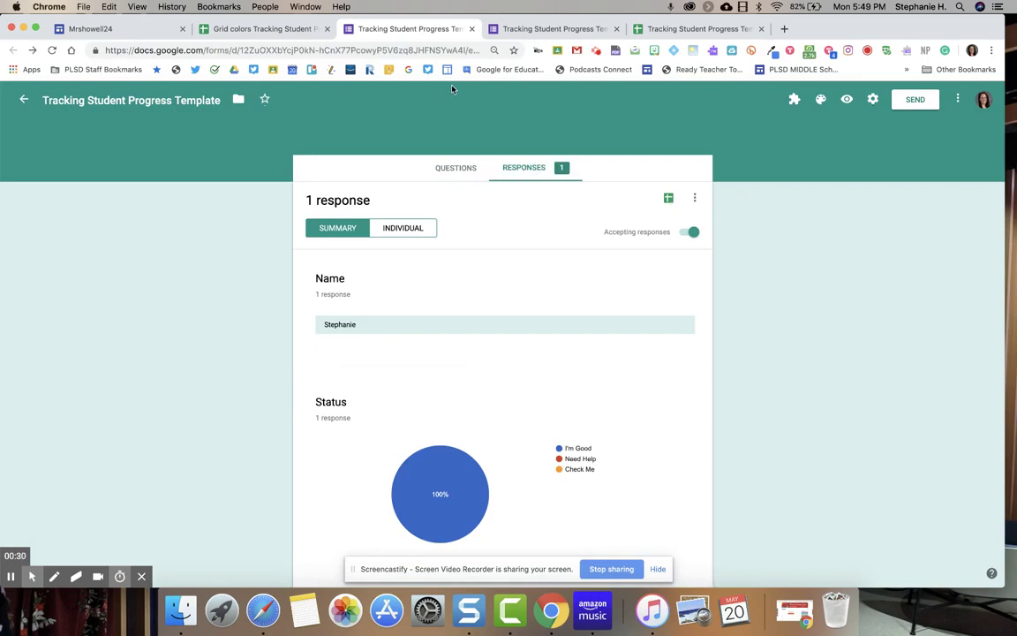
click(683, 29)
click(463, 31)
Step: Save the form's general settings with Edit after submit enabled for respondents
click(872, 101)
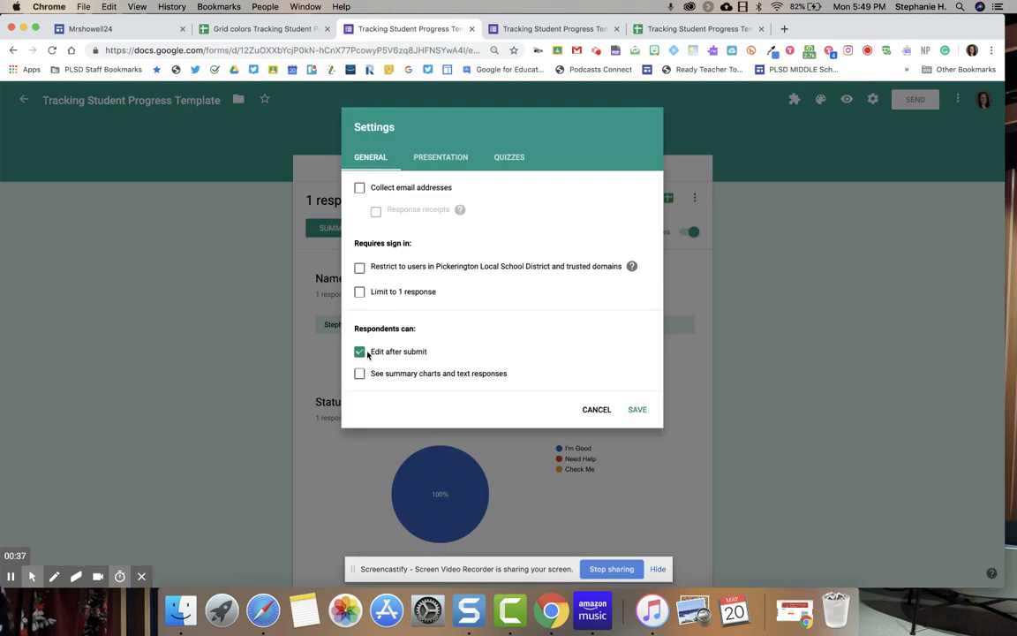
click(636, 410)
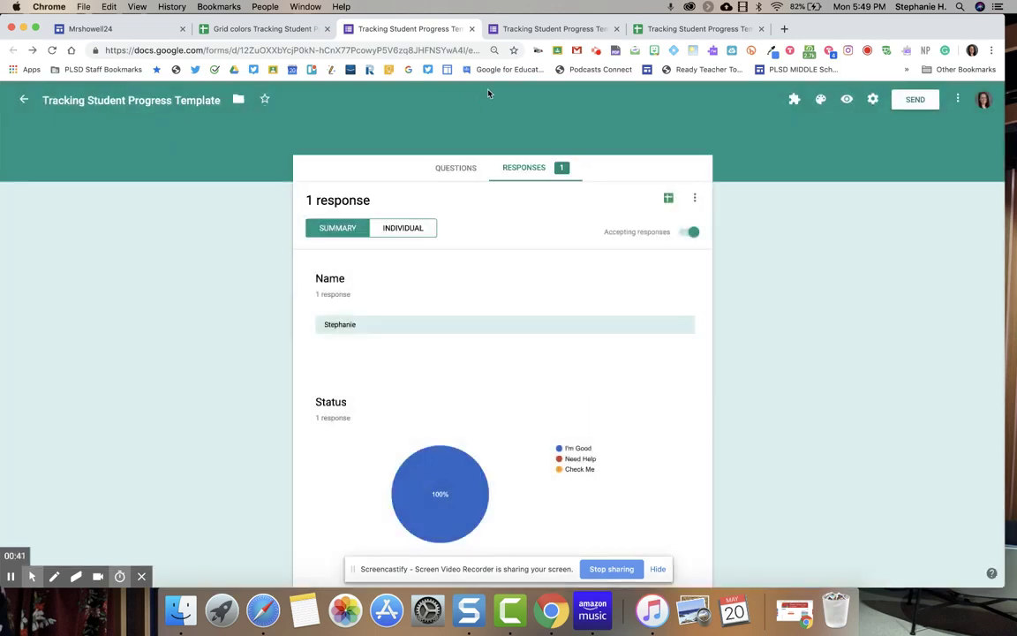
Step: Open the live version of the form, enter the respondent's name and choose Need Help as the Status
click(526, 29)
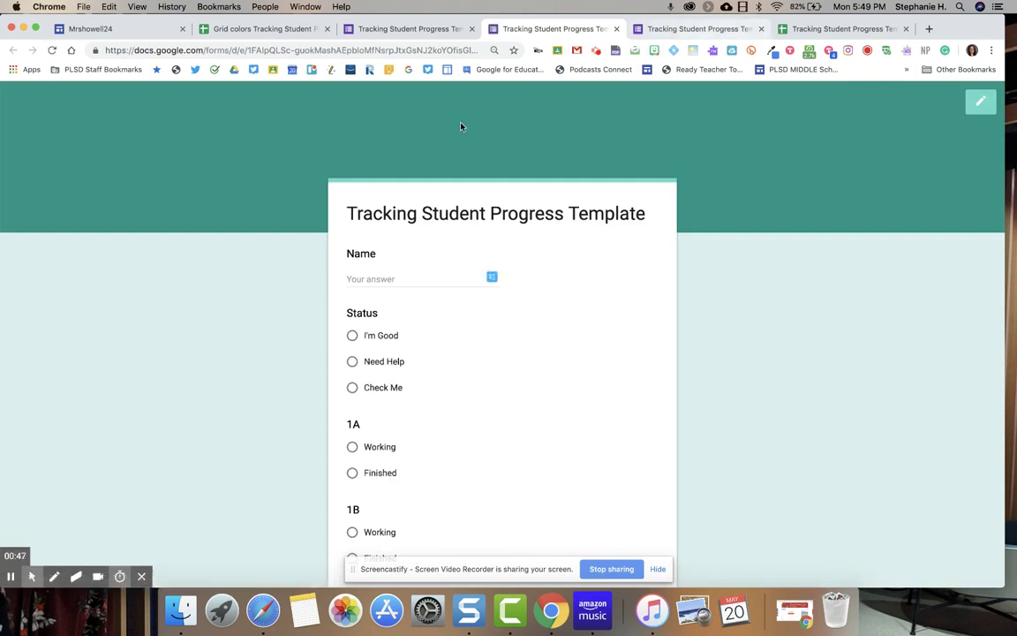
click(358, 279)
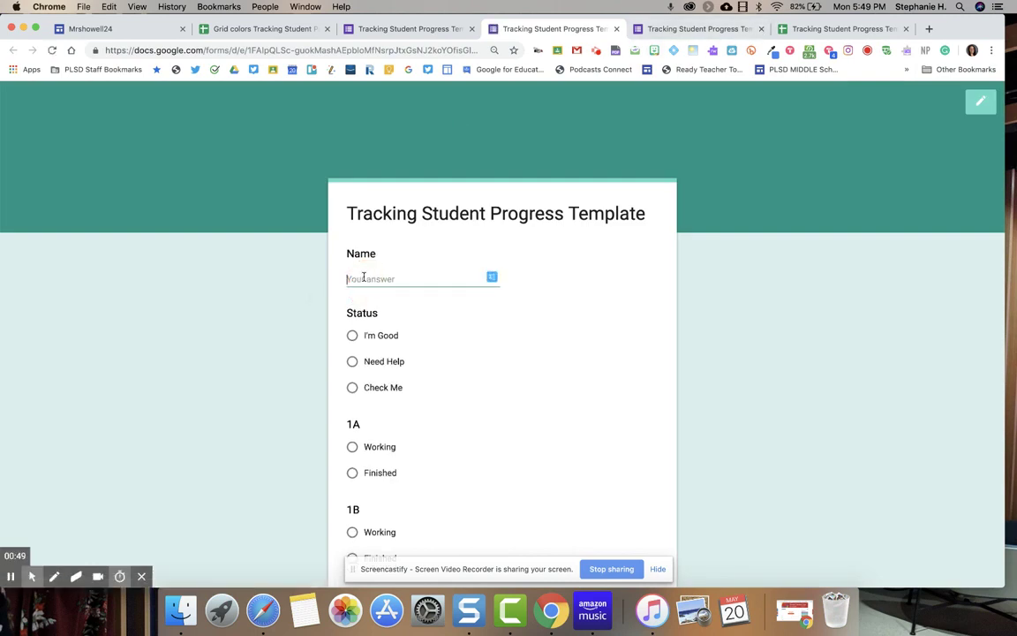
text(Mrs. Howell)
click(352, 361)
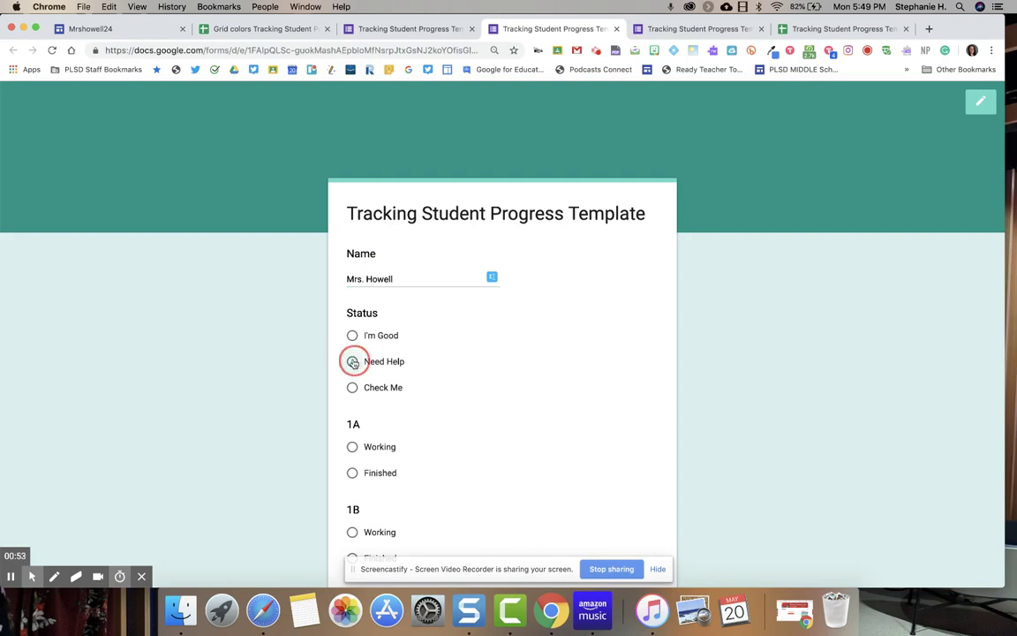
Step: Mark question 1A as Finished and submit the form response
scroll(351, 363, down, 4)
click(351, 279)
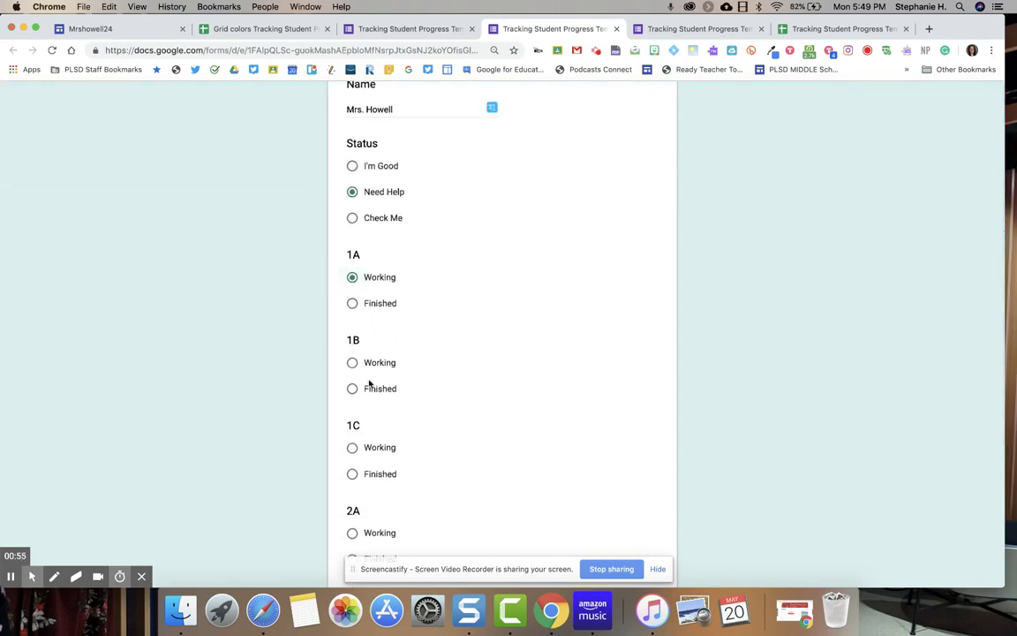
scroll(365, 370, down, 1)
click(352, 262)
scroll(354, 267, down, 4)
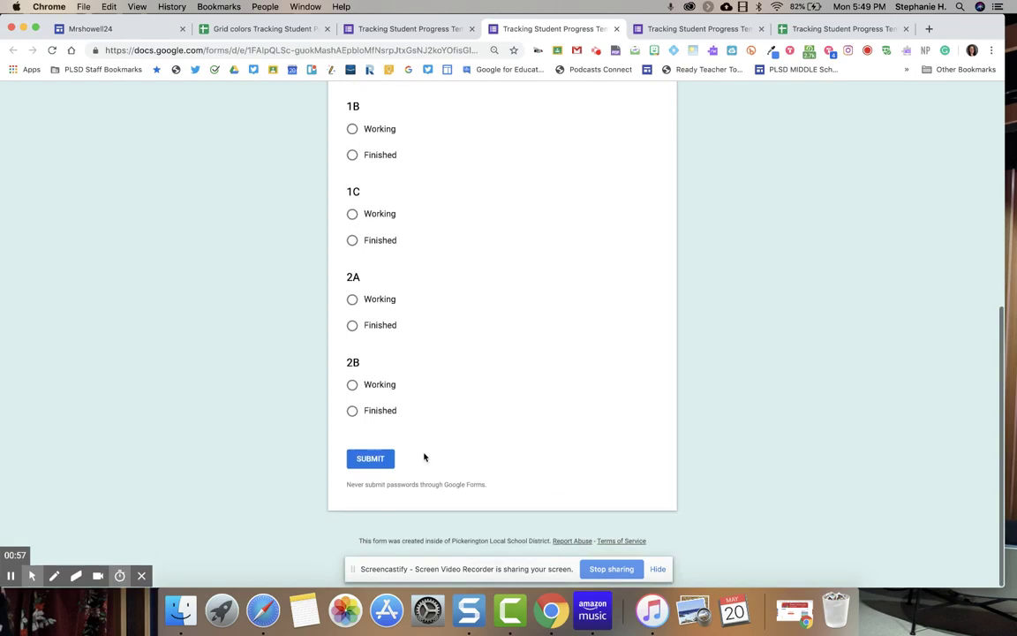
click(370, 457)
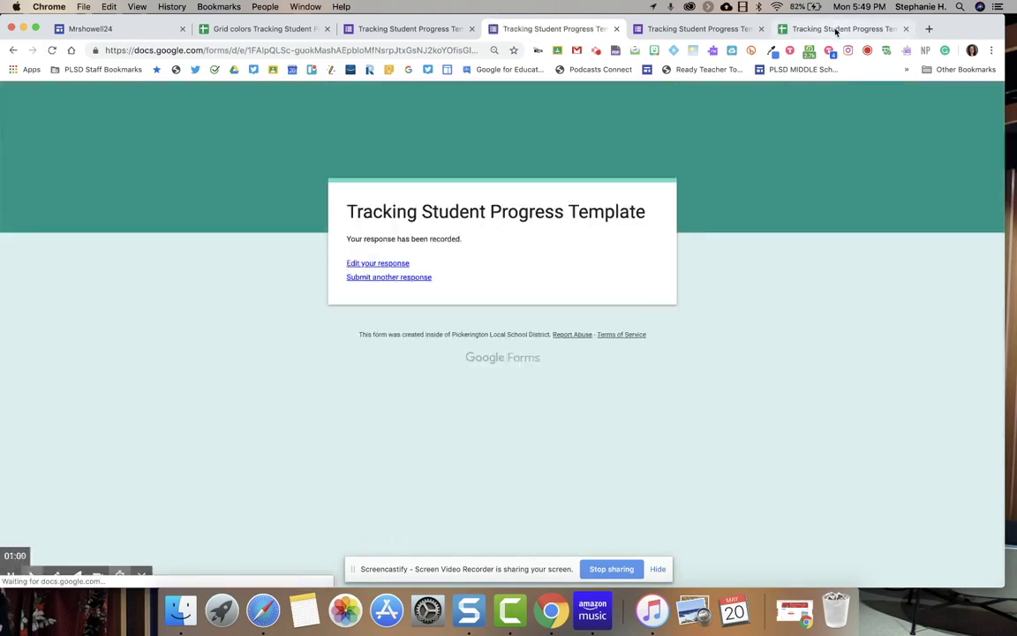
Step: Switch to the form's response spreadsheet and delete the "Cell is not empty" conditional format rule
click(836, 30)
click(420, 310)
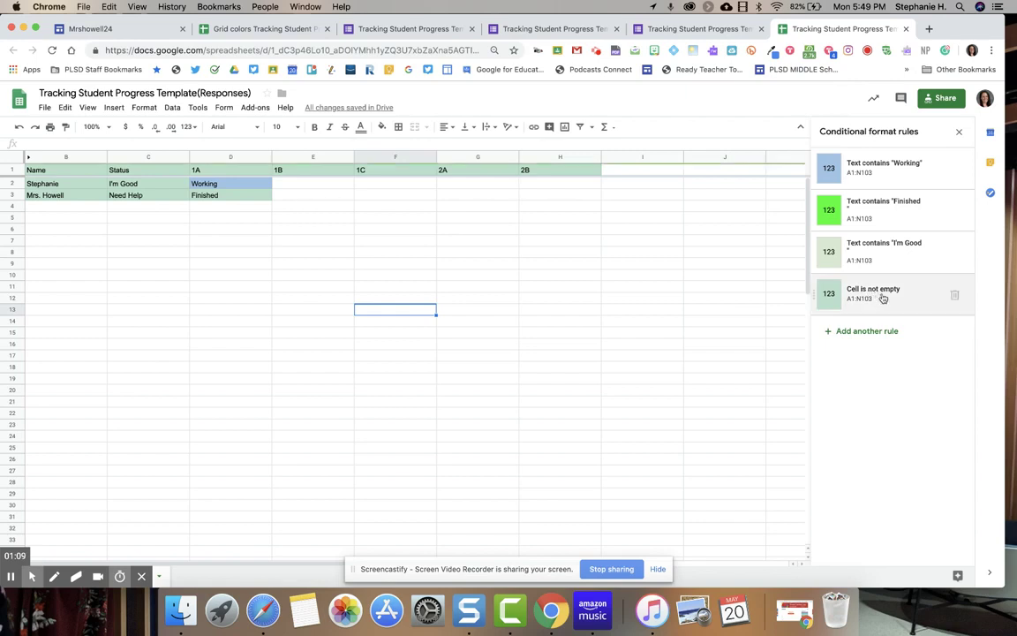
click(958, 295)
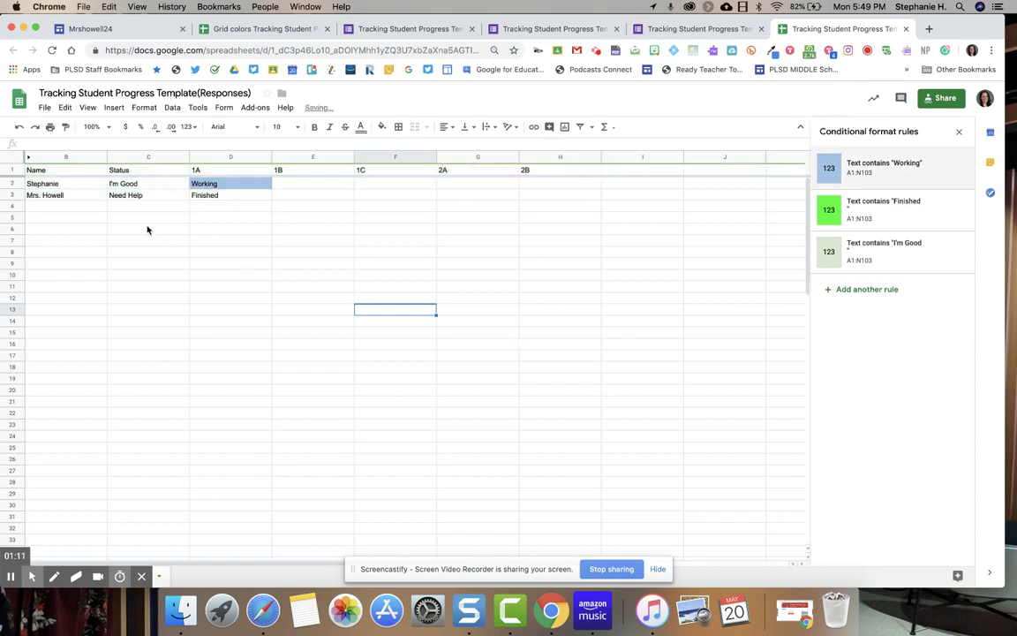
Step: Correct the Finished conditional format rule so it matches text containing "Finished" without the trailing line break
click(202, 198)
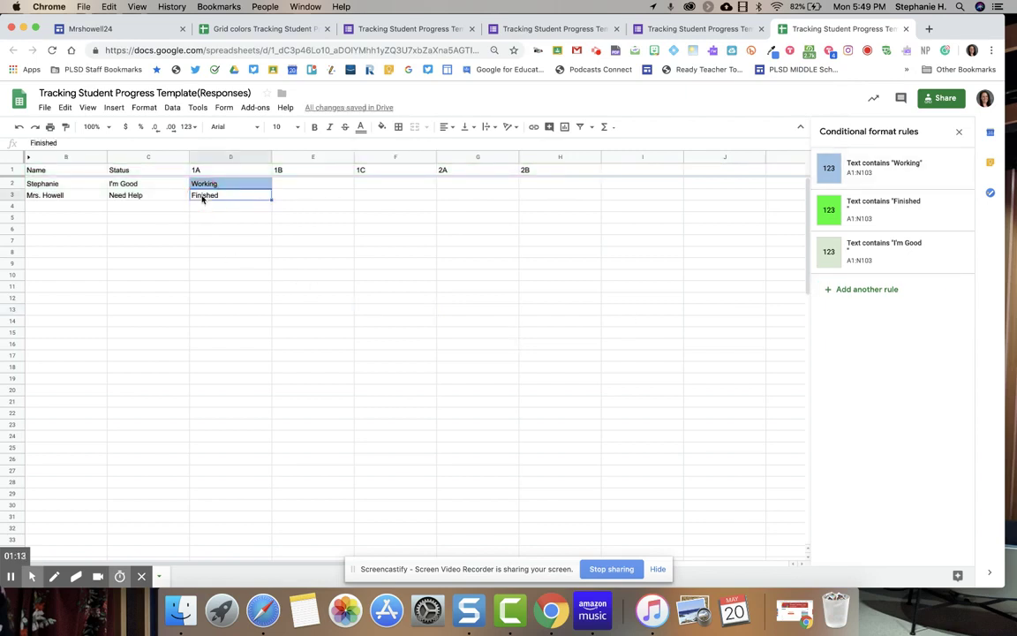
click(879, 206)
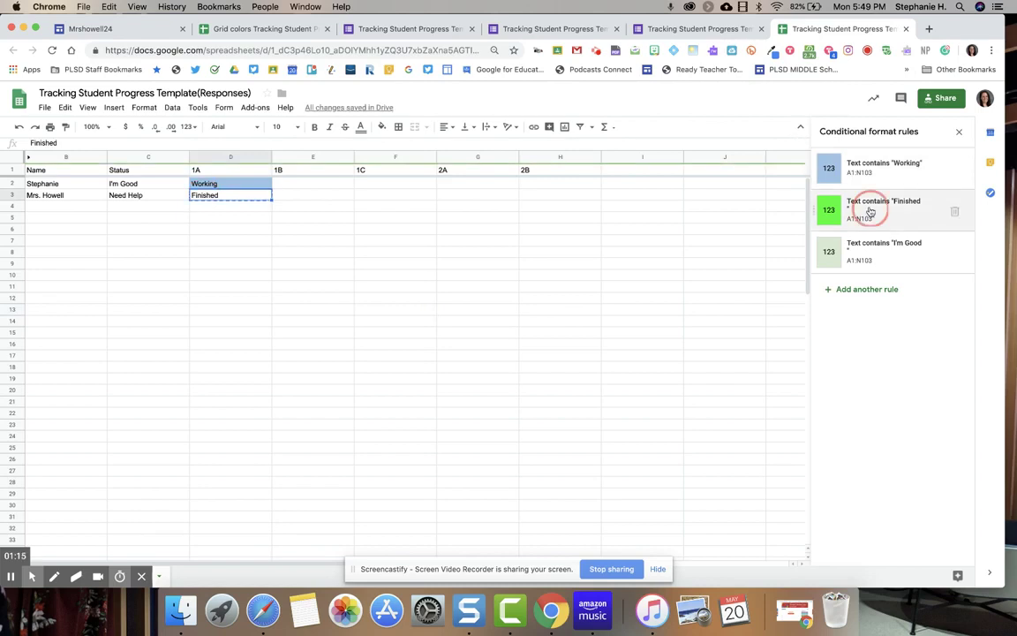
click(851, 302)
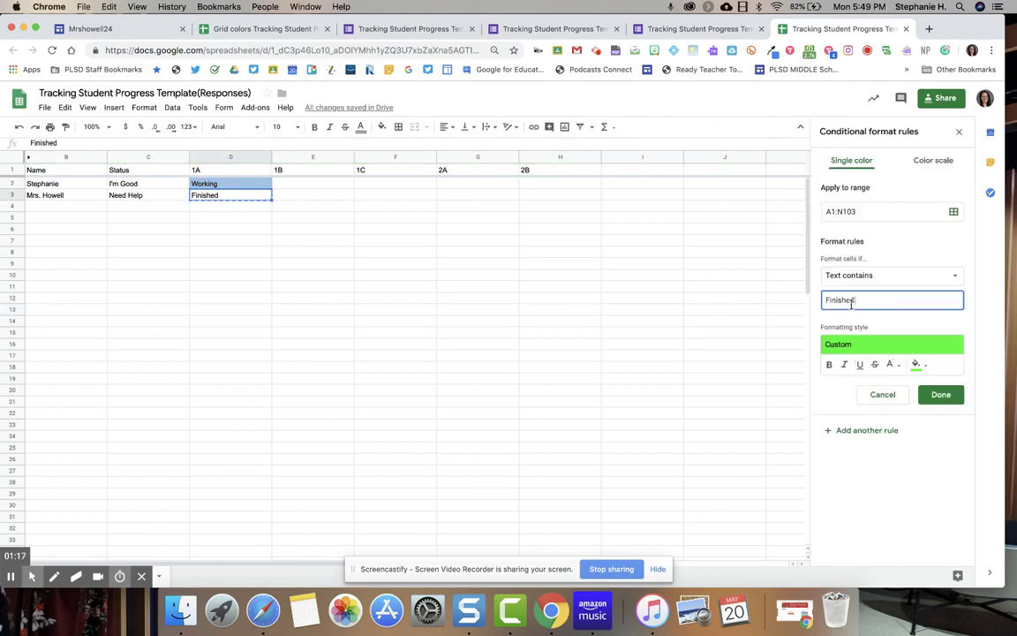
click(854, 302)
click(961, 397)
click(456, 343)
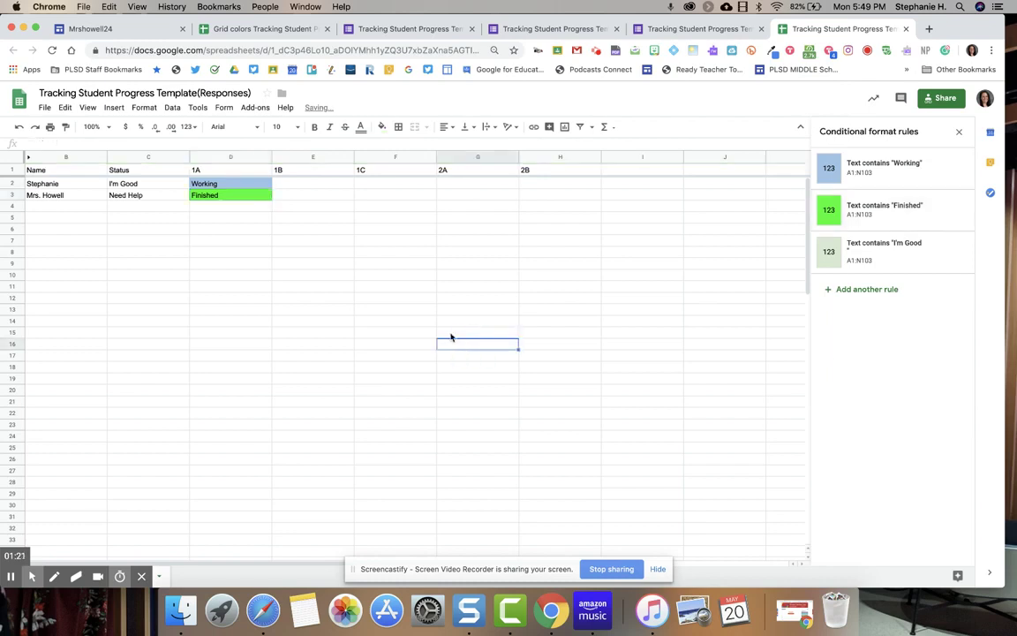
Step: Correct the I'm Good conditional format rule so it matches text containing "I'm Good" without the trailing line break
click(145, 187)
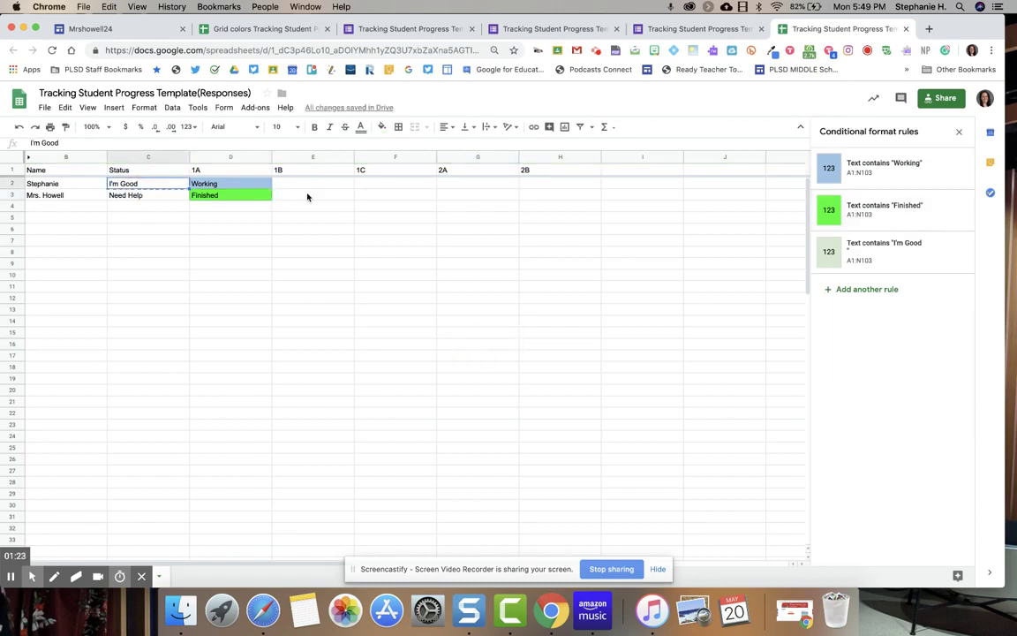
click(909, 252)
click(870, 300)
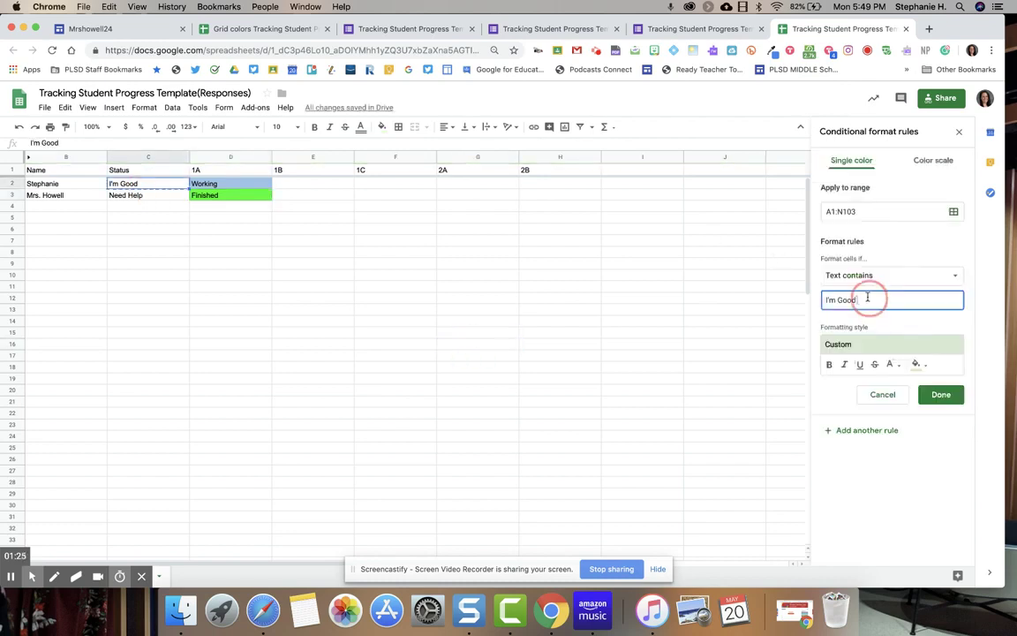
click(940, 395)
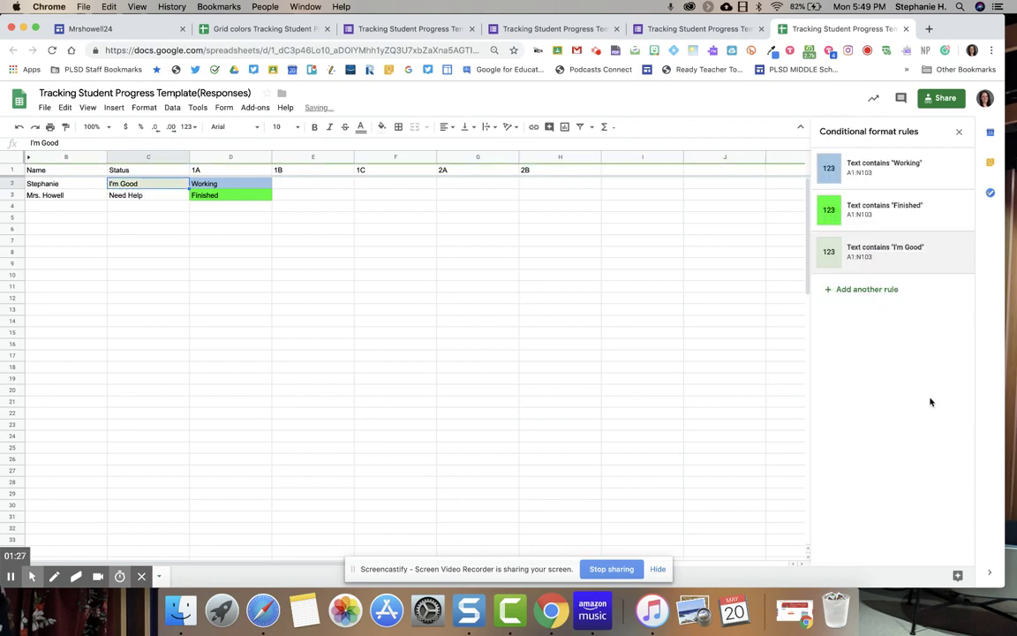
click(478, 323)
Step: Copy the Need Help status text and add a conditional format rule for the whole sheet where text contains "Need Help"
click(131, 195)
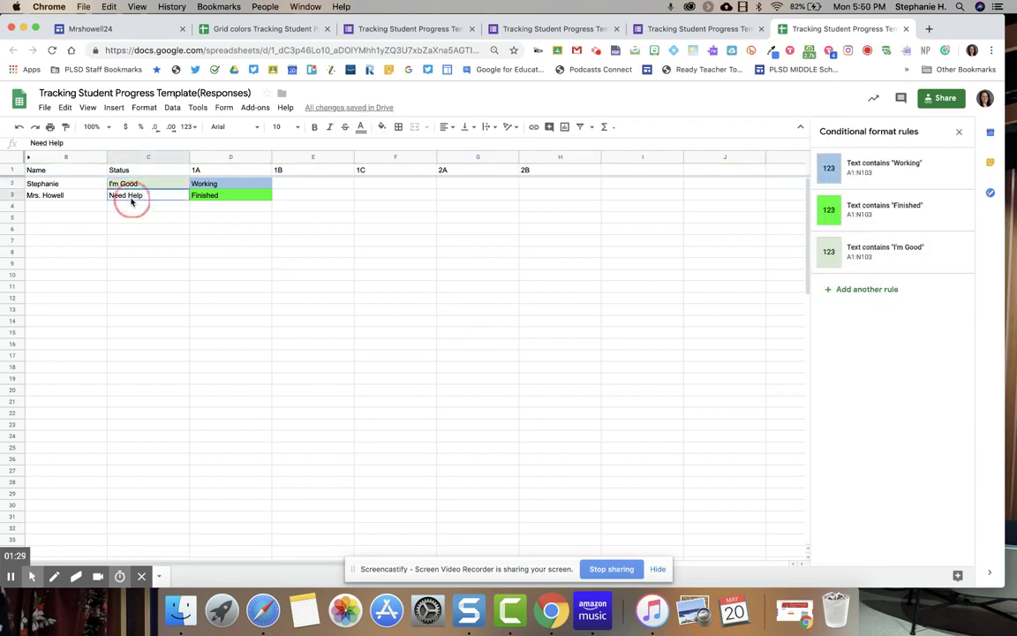
key(ctrl+c)
key(Down)
key(Down)
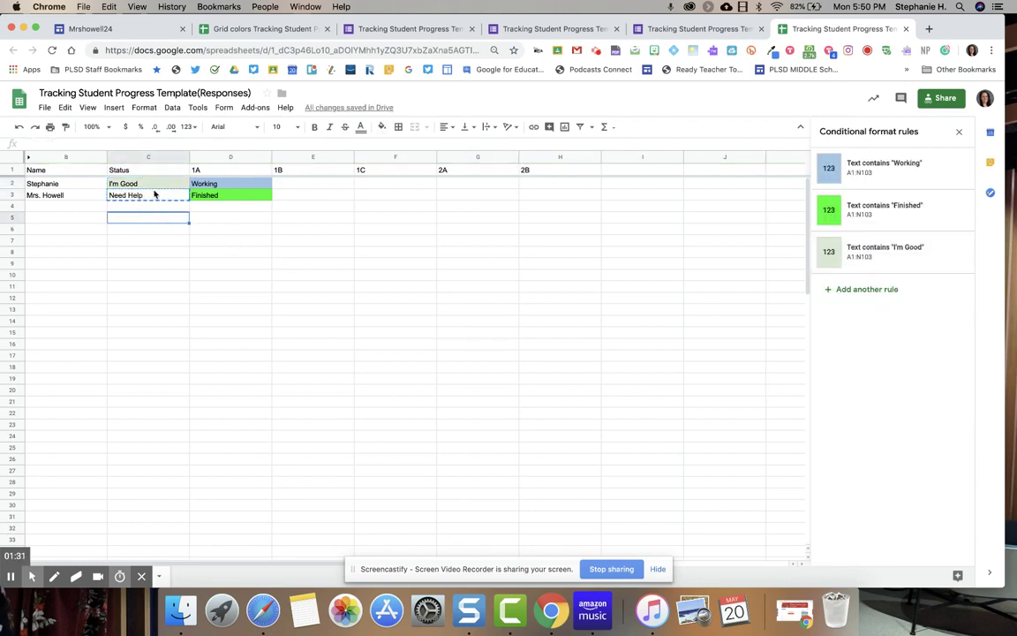
click(143, 107)
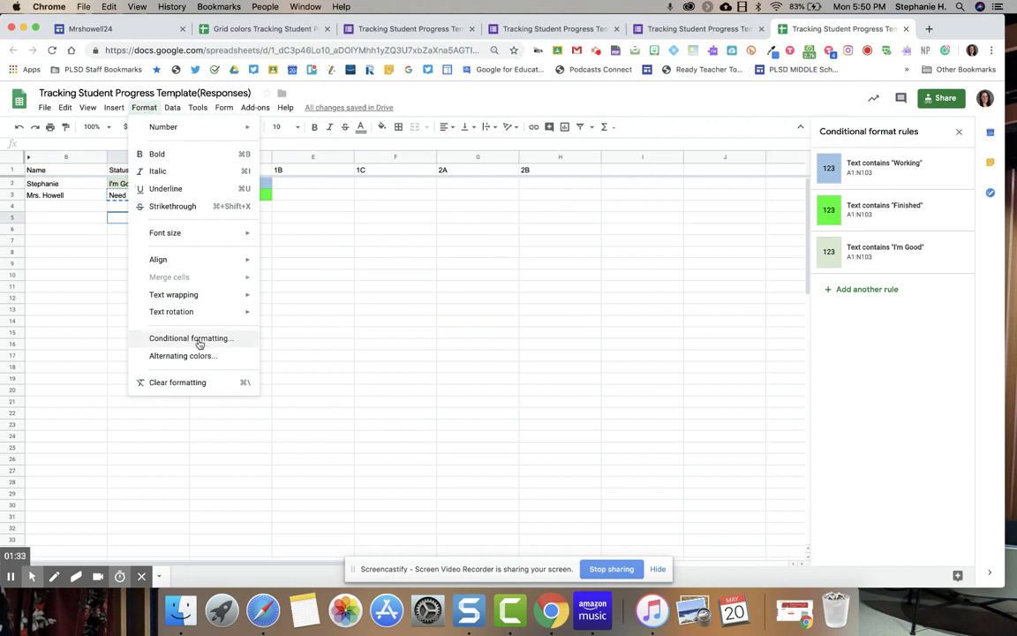
click(725, 325)
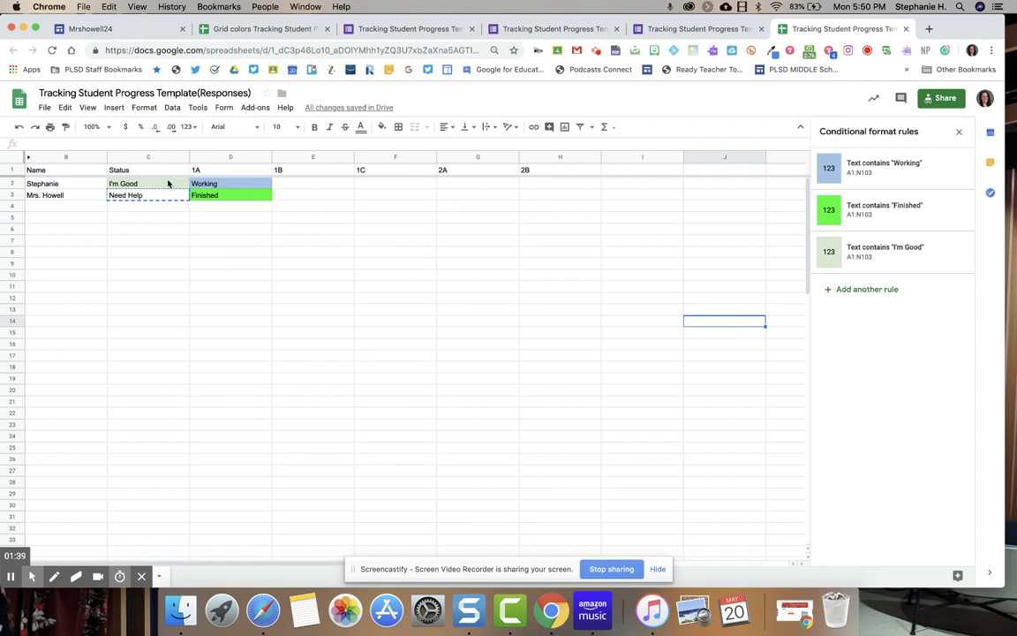
click(16, 159)
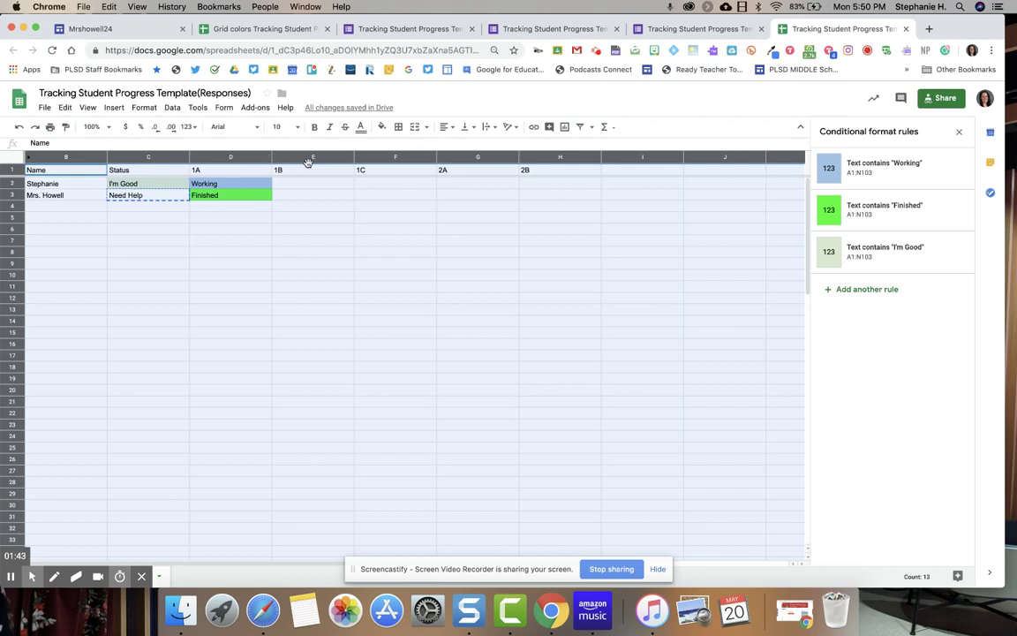
click(849, 291)
click(831, 279)
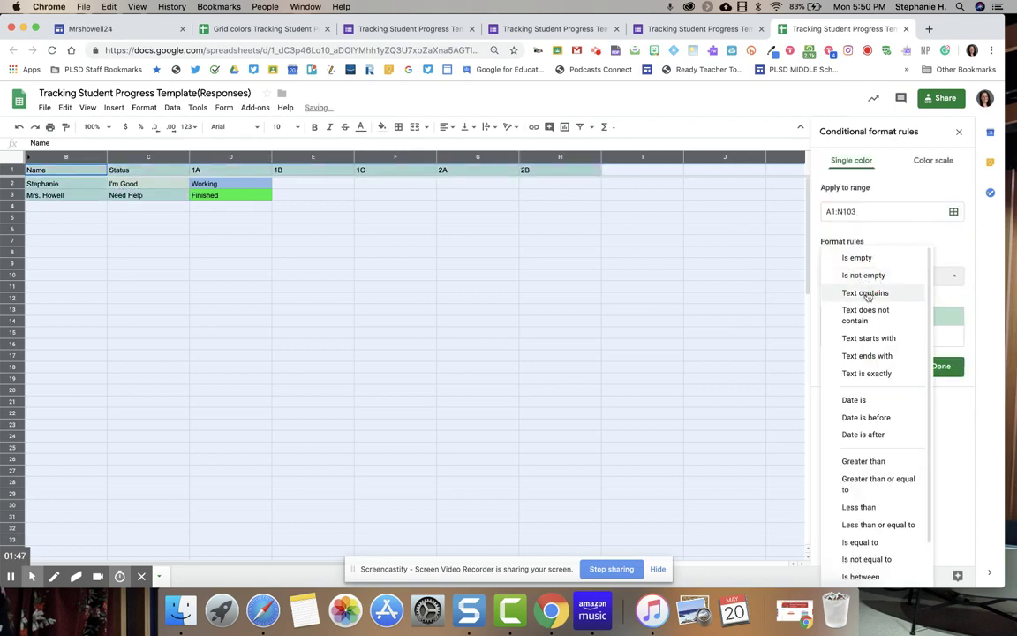
click(867, 294)
click(863, 301)
text(Need Help)
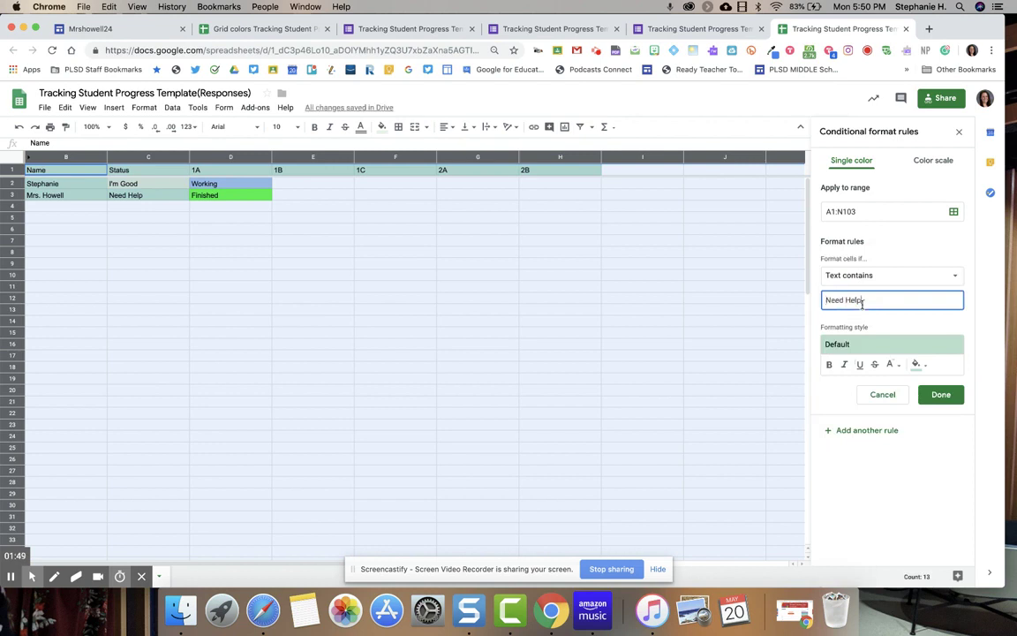
Step: Give the Need Help rule a light red fill and save the rule
click(917, 364)
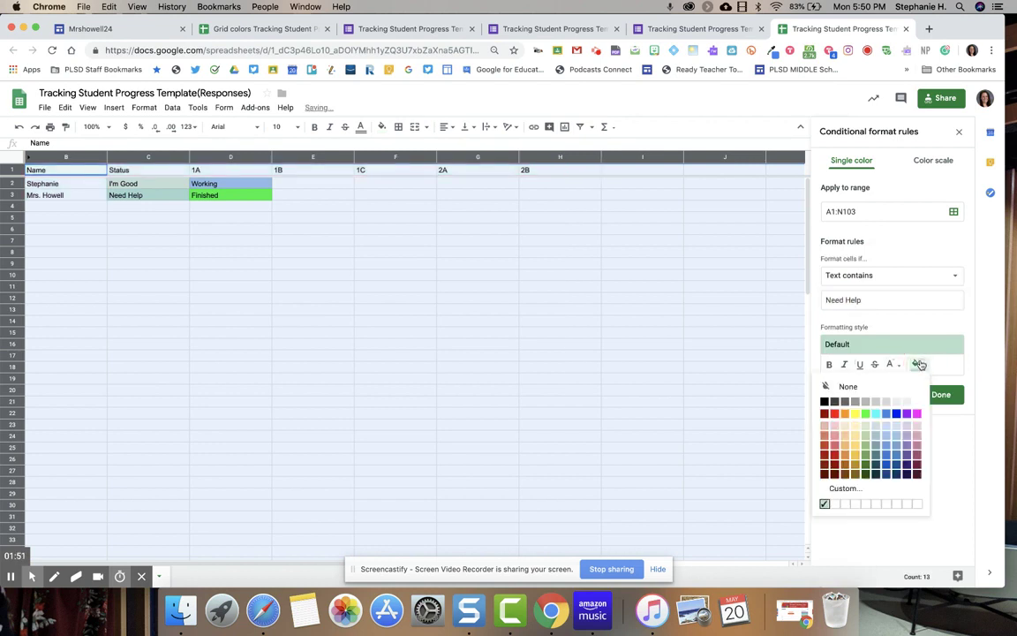
click(835, 436)
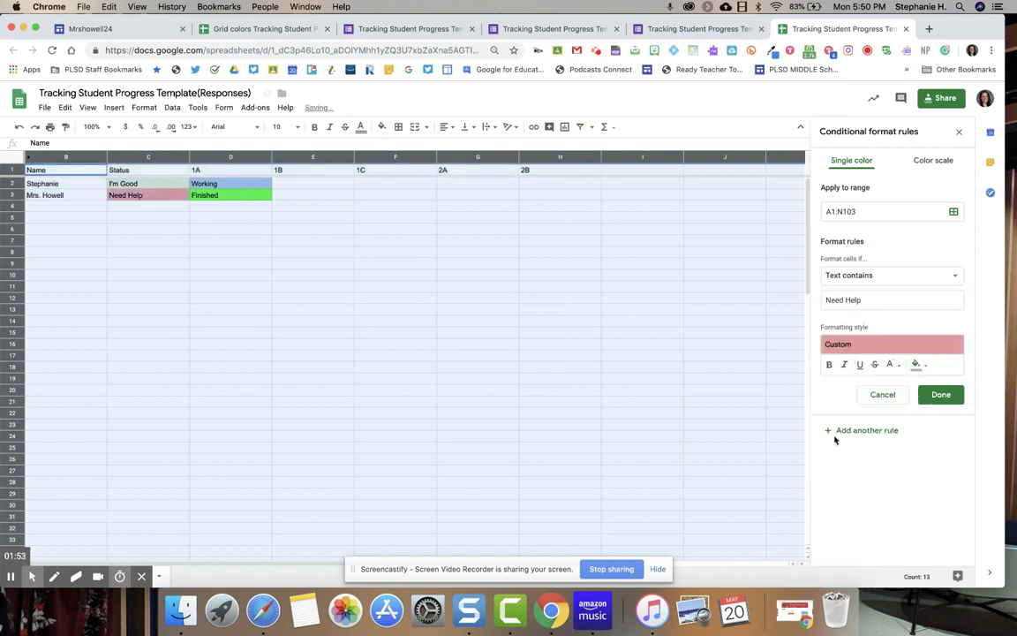
click(941, 393)
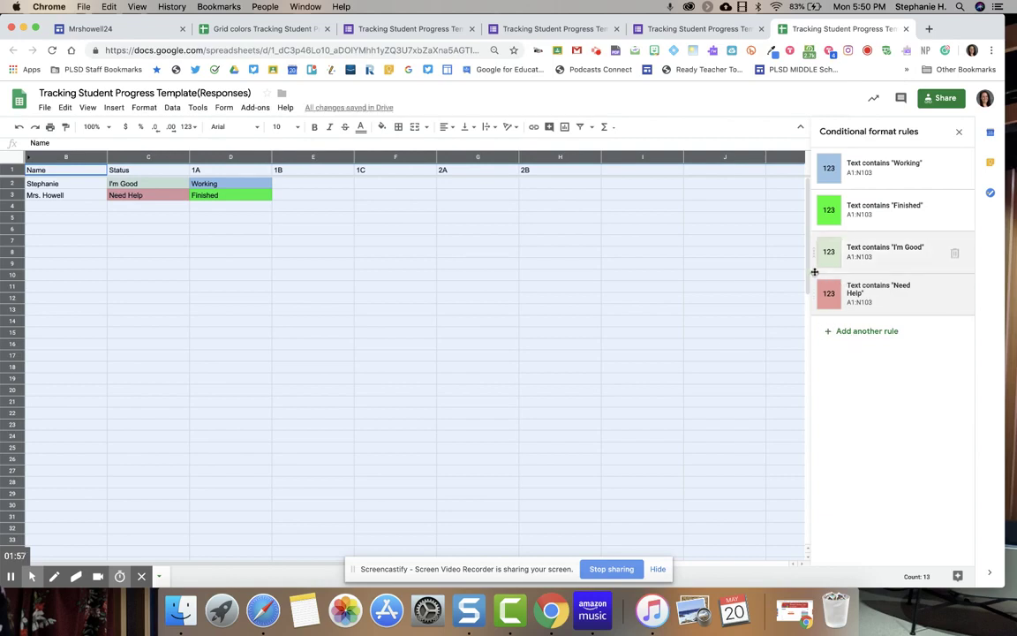
Step: Copy the Check Me status text from the form and add a whole-sheet conditional format rule where text contains "Check Me"
click(850, 334)
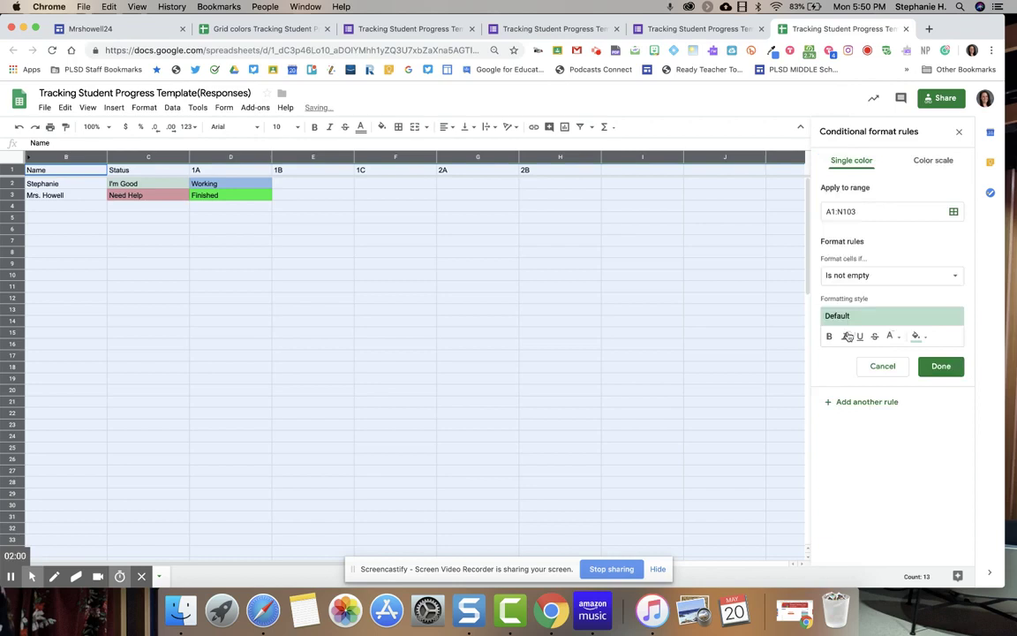
click(432, 30)
click(454, 168)
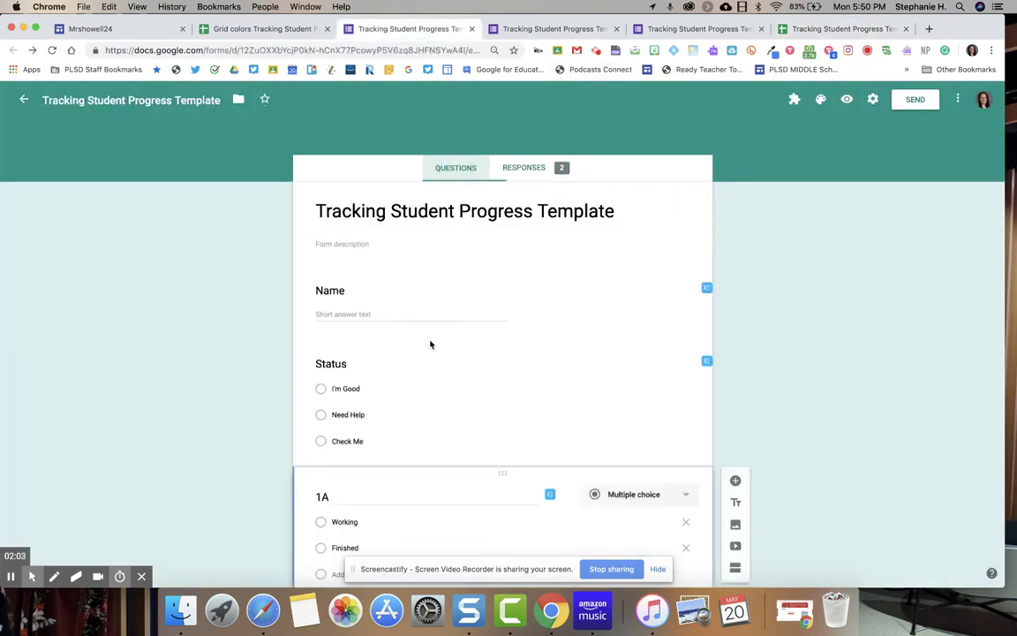
scroll(420, 420, down, 1)
click(358, 400)
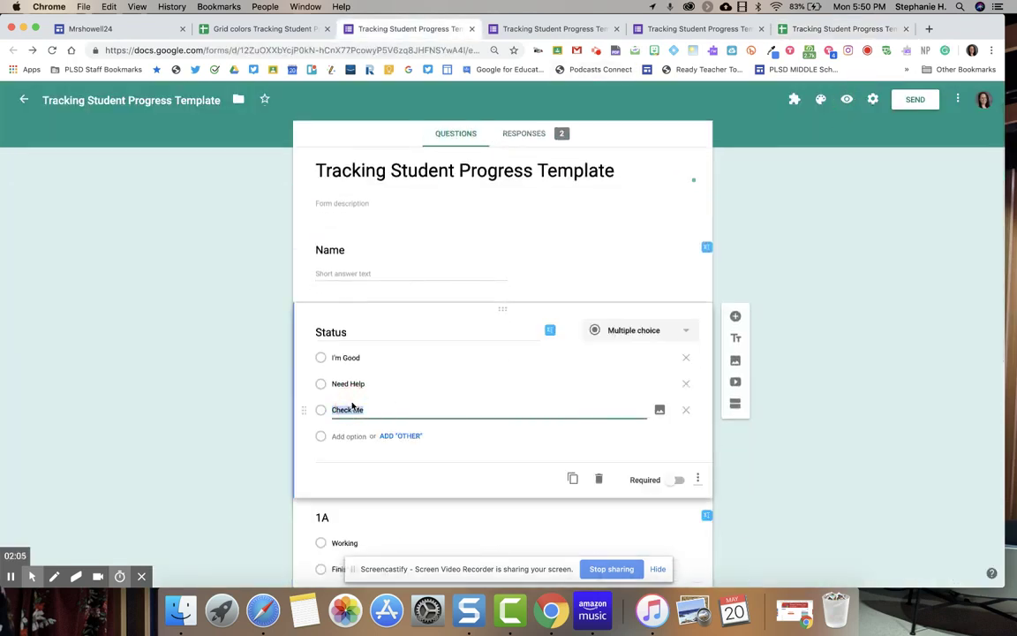
click(844, 28)
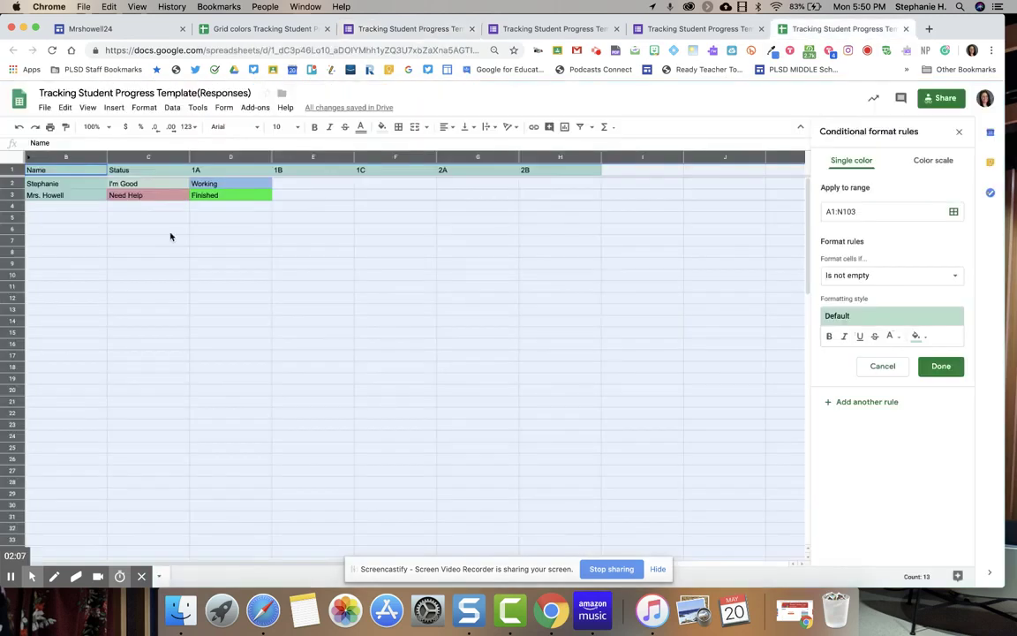
click(856, 275)
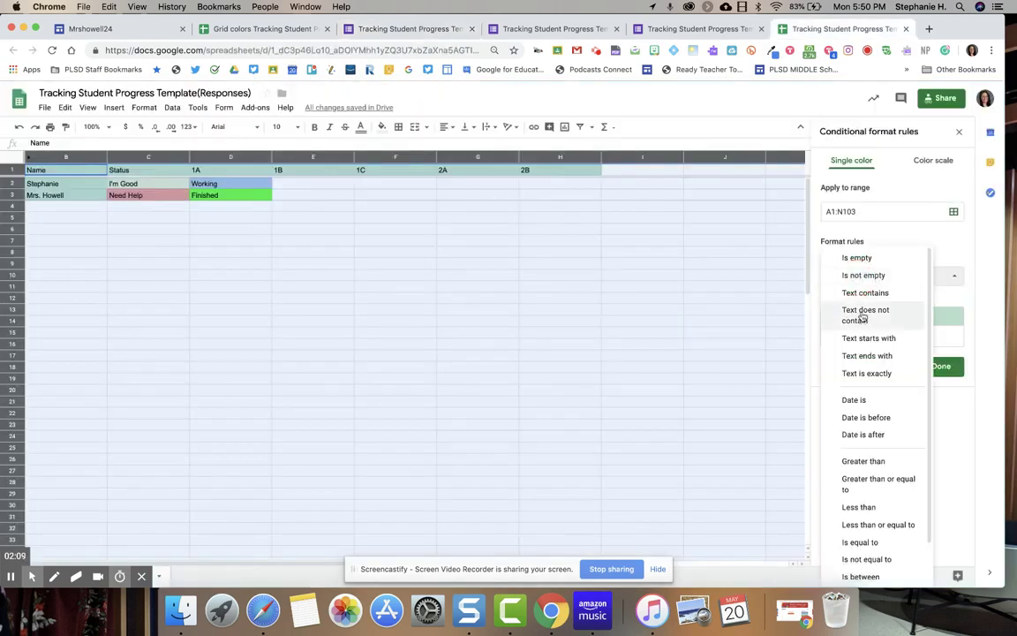
click(864, 292)
click(861, 302)
key(super+v)
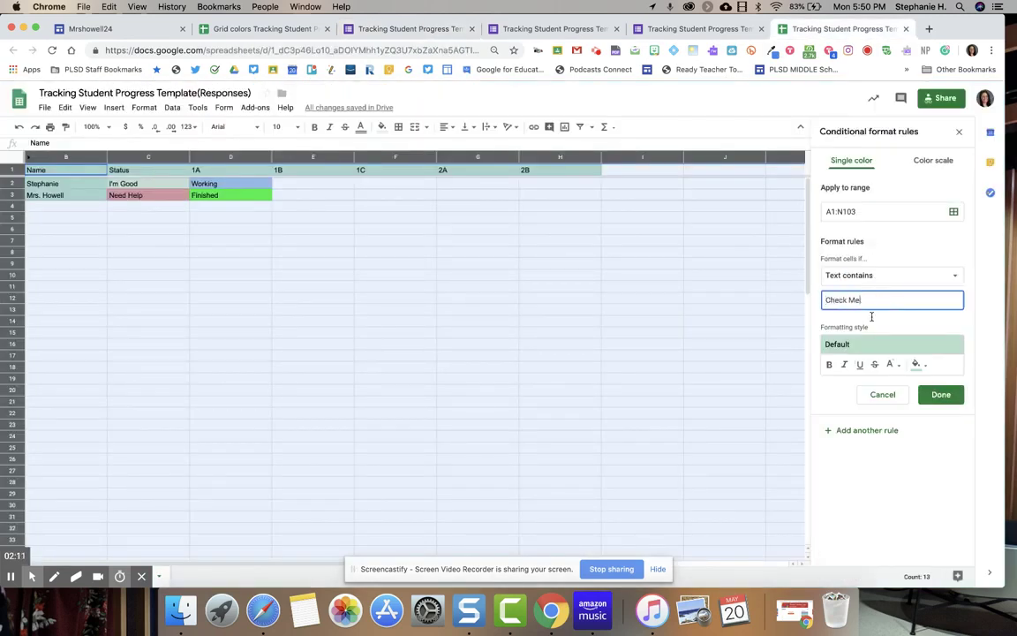
Step: Give the Check Me rule a light orange fill and save the rule
click(917, 365)
click(844, 434)
click(936, 393)
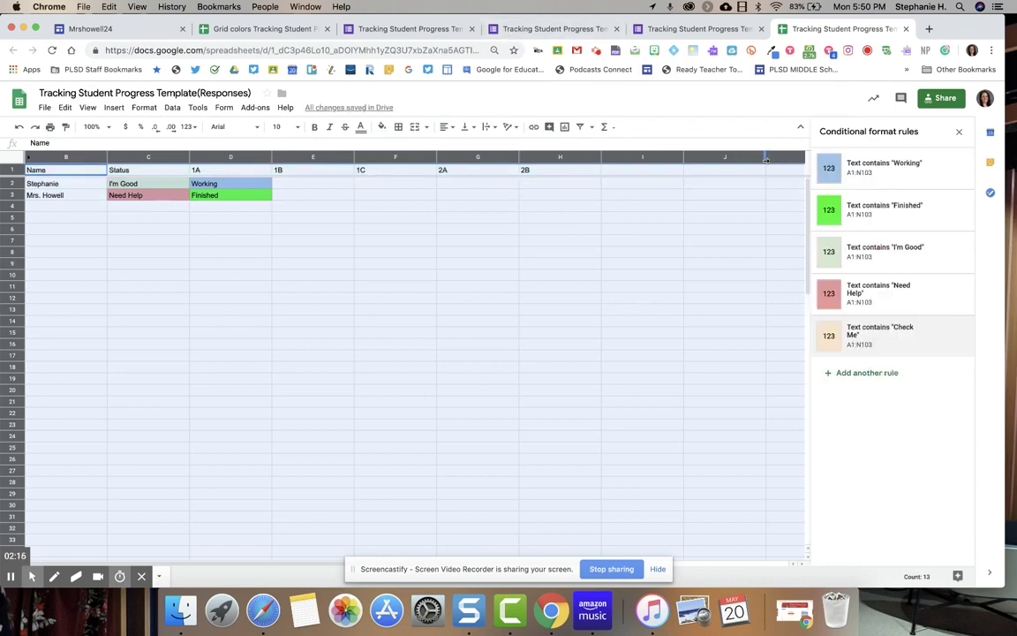
Step: Check the form's remaining questions for other answer options and close the conditional format rules in the response spreadsheet
click(439, 24)
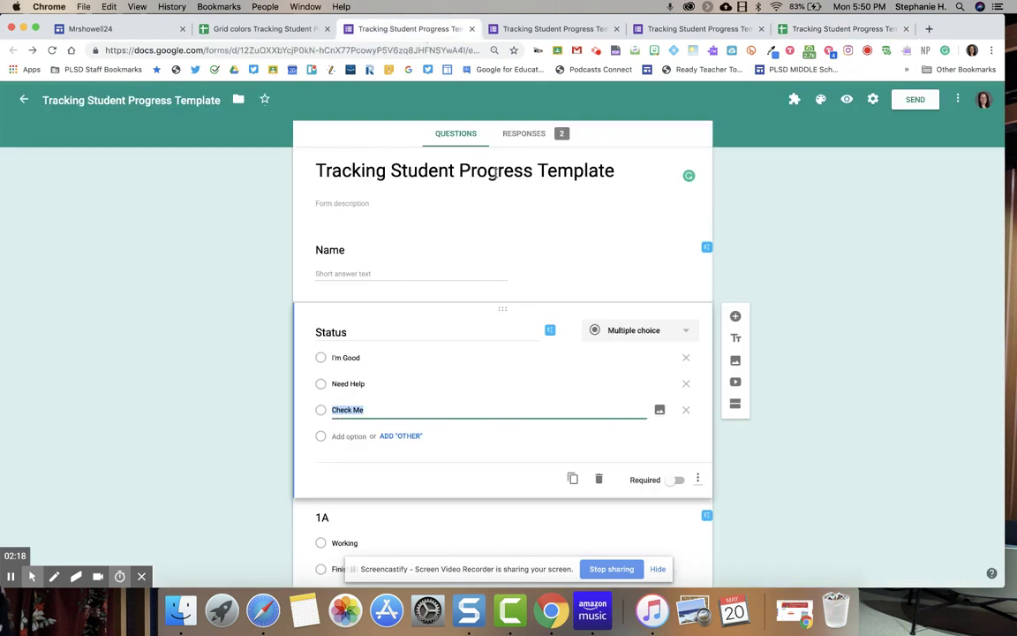
scroll(432, 361, down, 2)
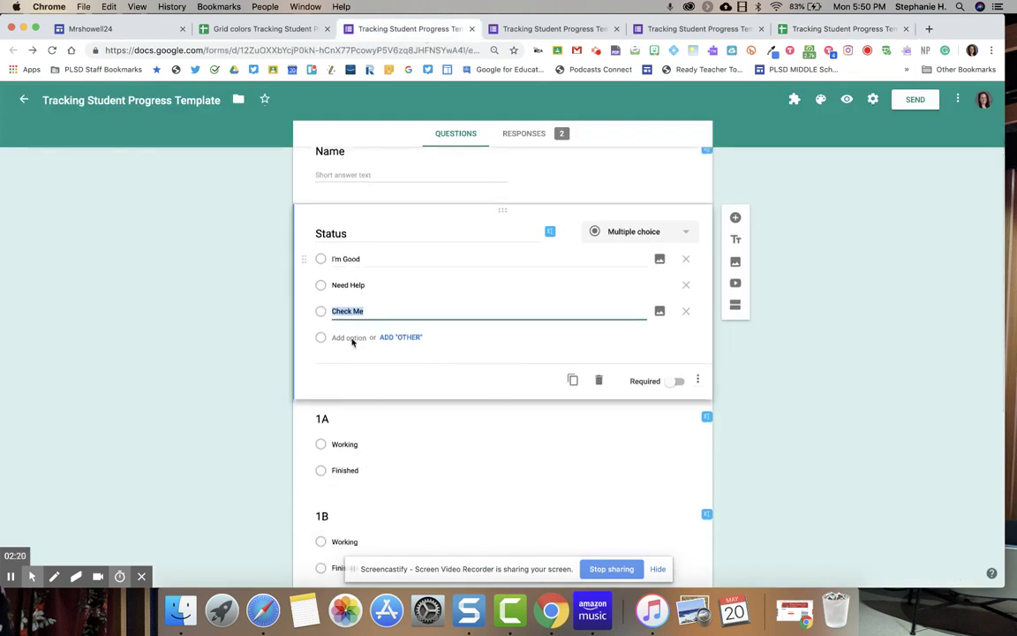
scroll(372, 523, down, 3)
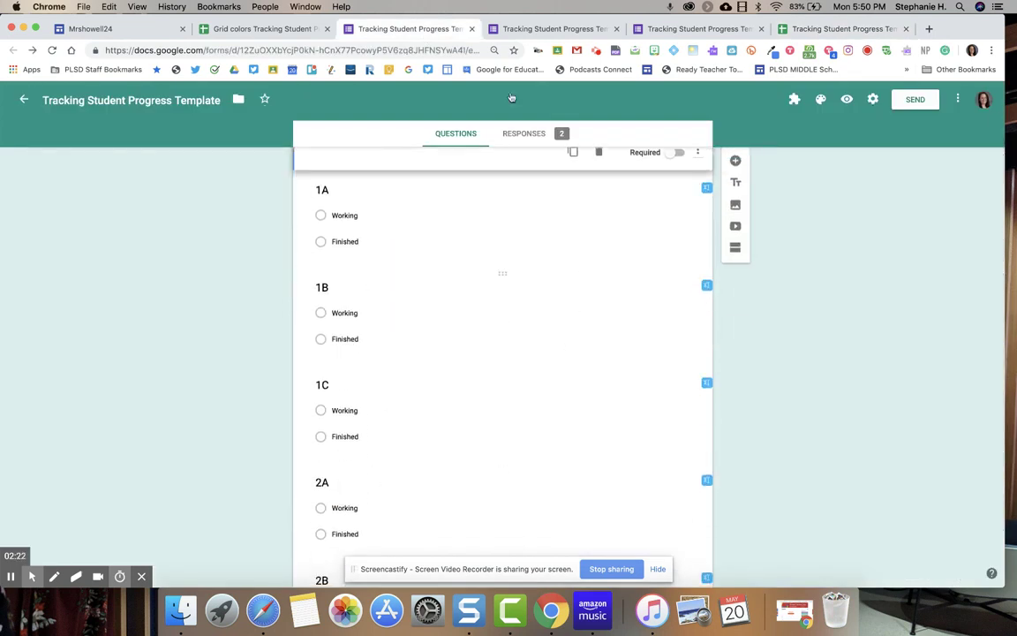
click(816, 30)
click(267, 248)
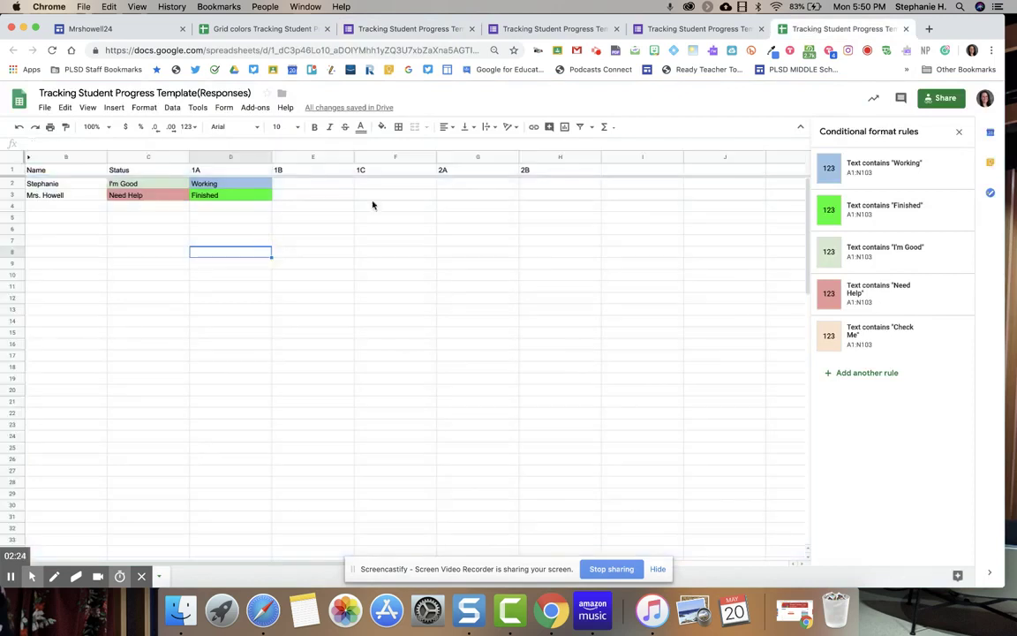
click(959, 132)
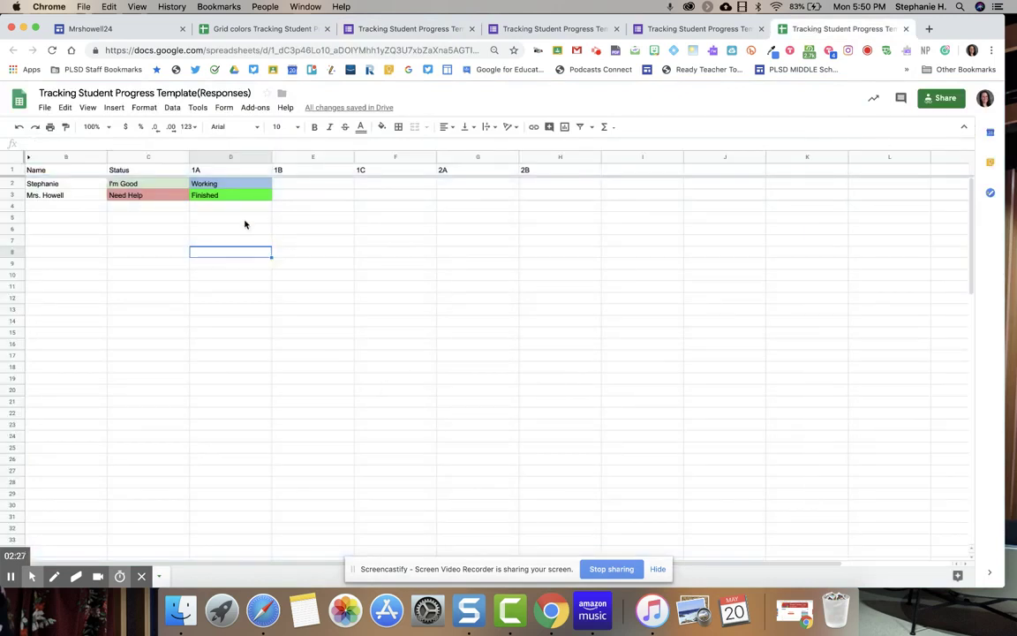
Step: Edit the submitted Need Help response to mark 1B as Working, submit it, and check the response spreadsheet
click(541, 32)
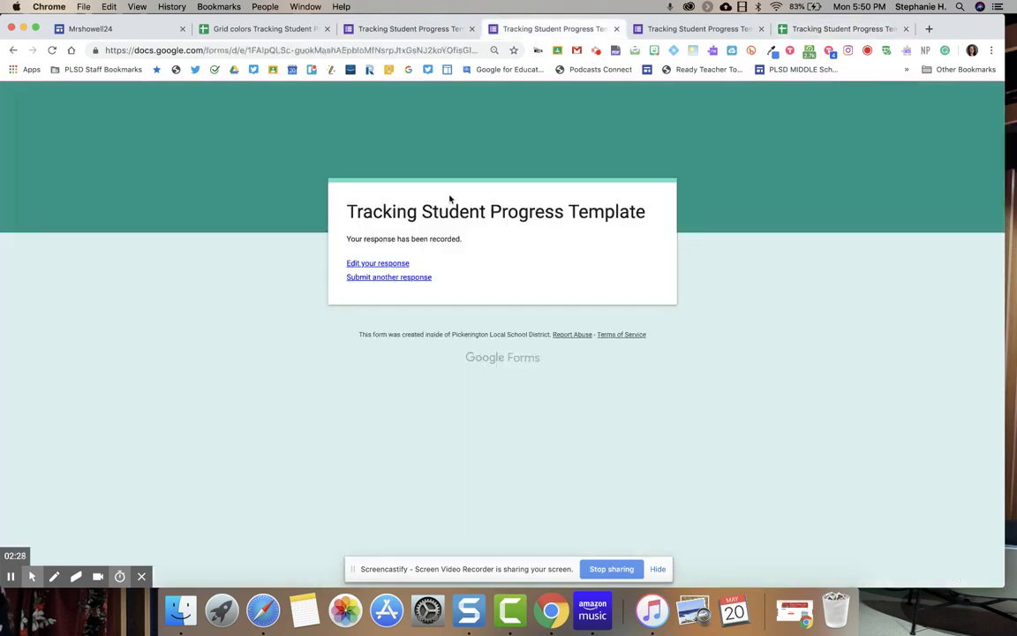
click(393, 265)
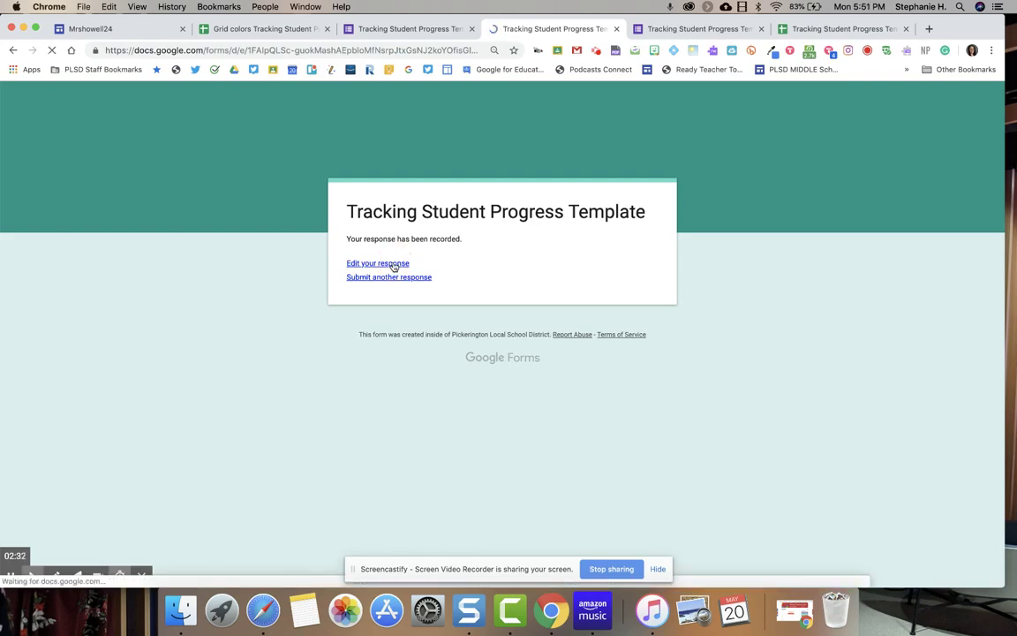
scroll(373, 481, down, 3)
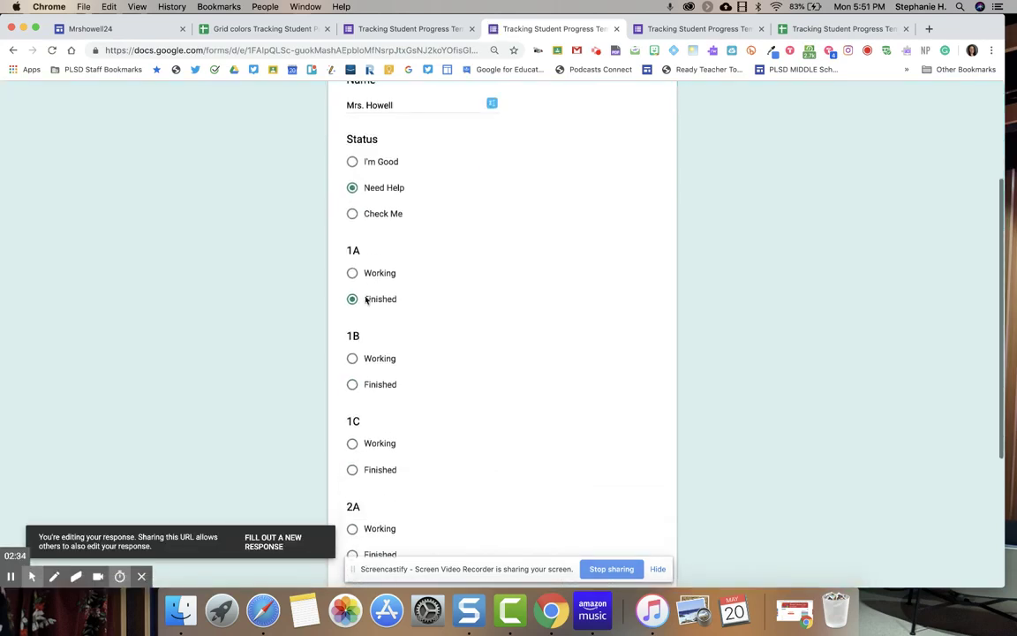
click(352, 360)
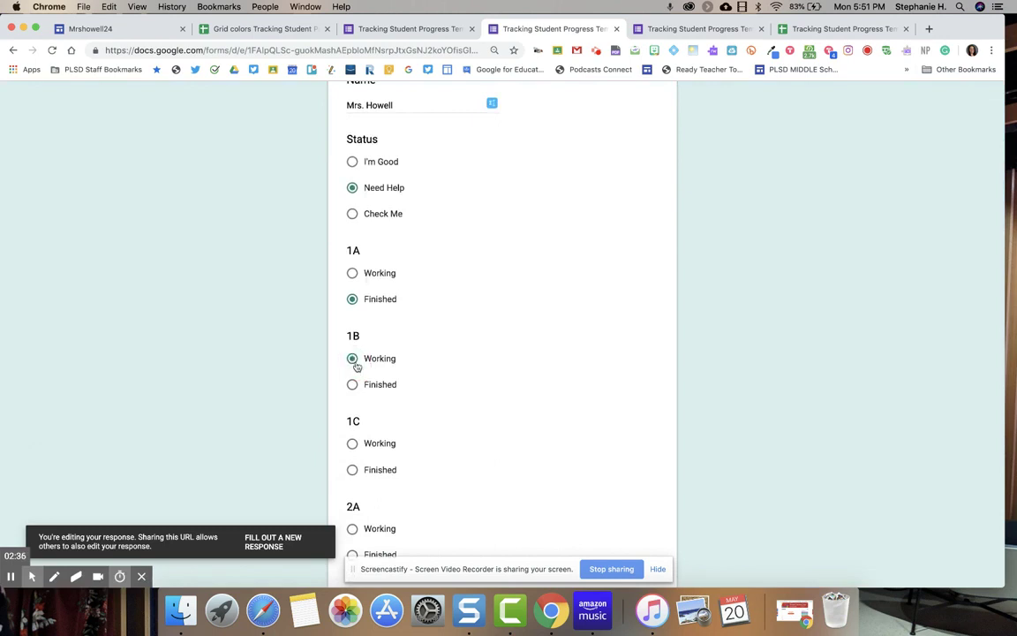
scroll(355, 365, down, 3)
click(365, 457)
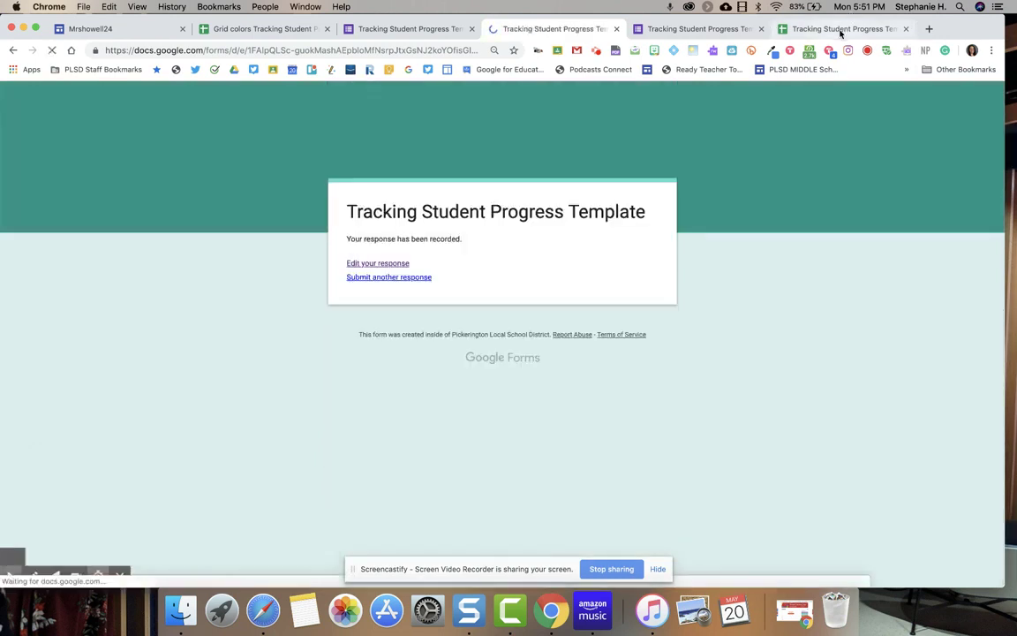
click(842, 29)
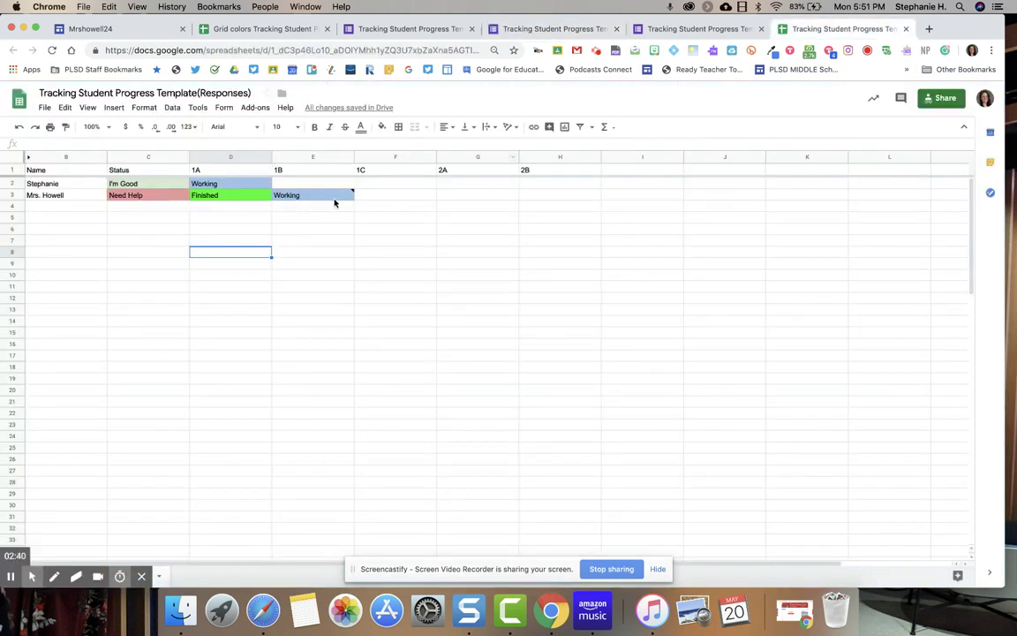
Step: Edit the same response to mark 1B as Finished, submit it, and view the note on its updated spreadsheet cell
click(545, 29)
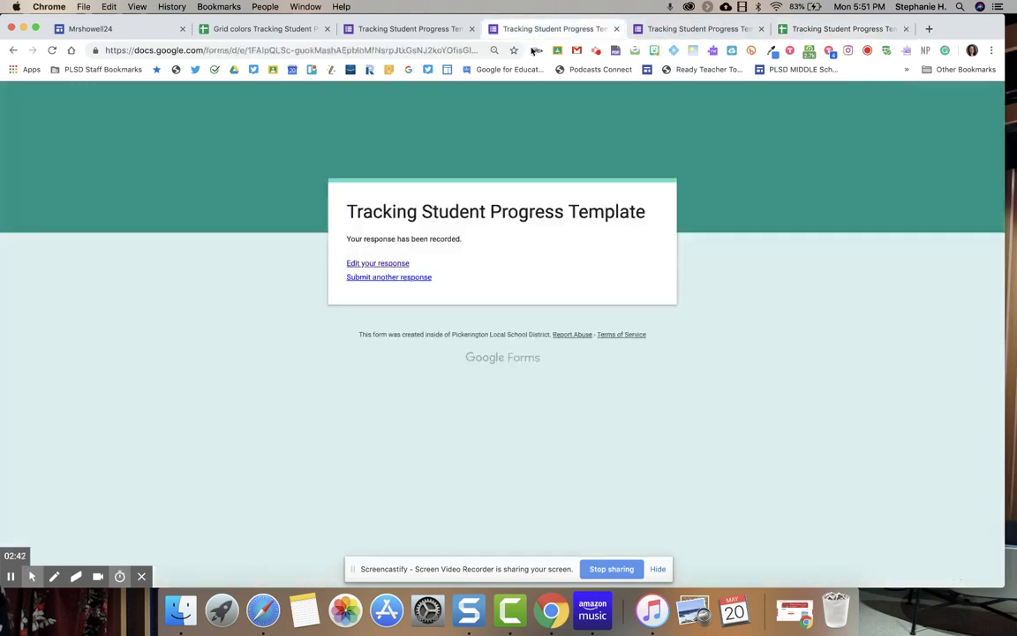
click(386, 263)
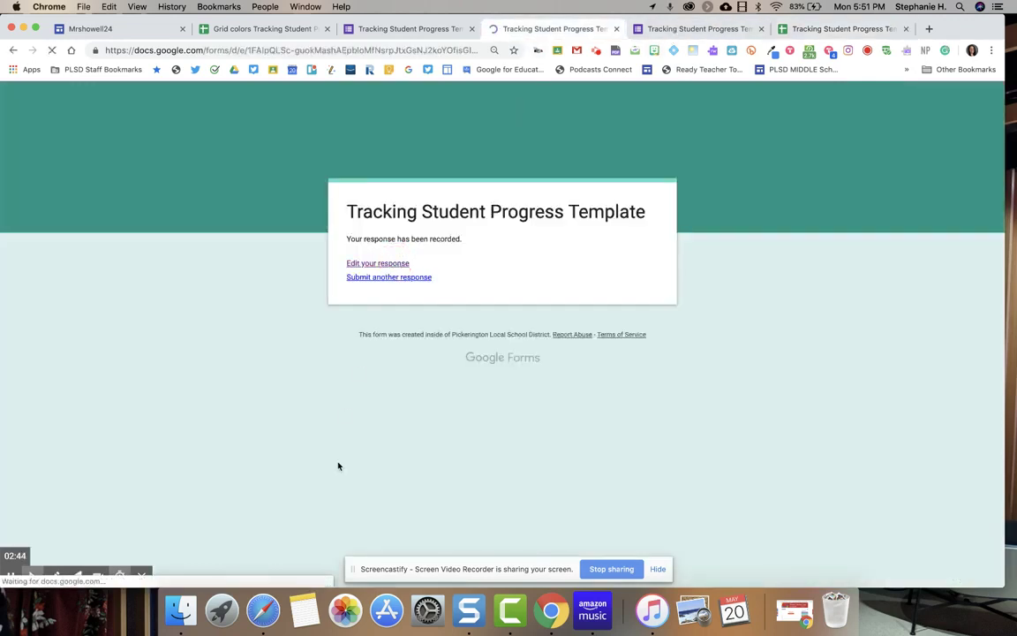
scroll(362, 486, down, 2)
click(352, 396)
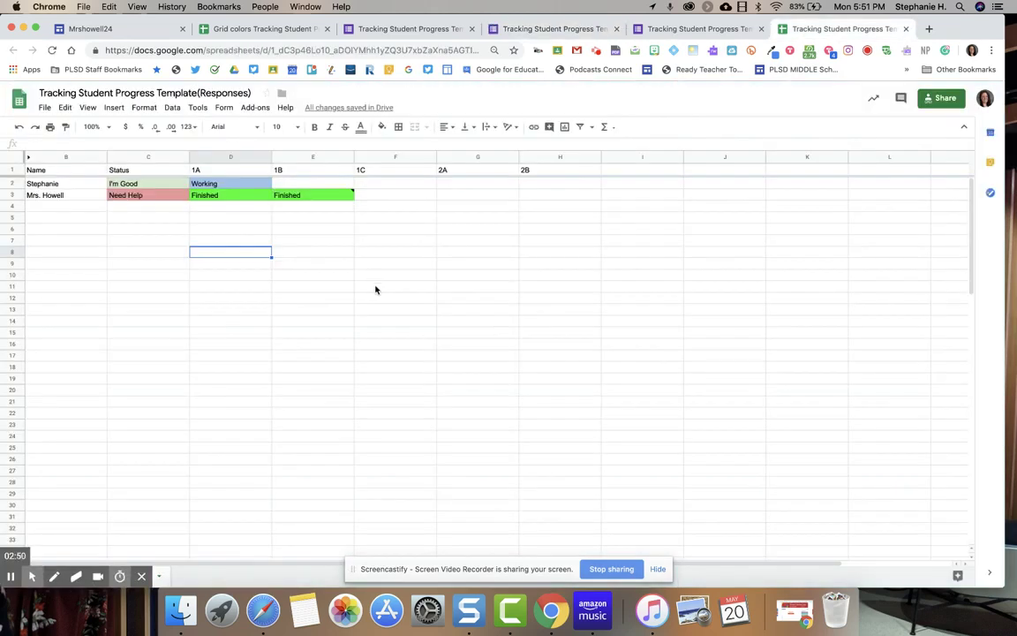
click(352, 195)
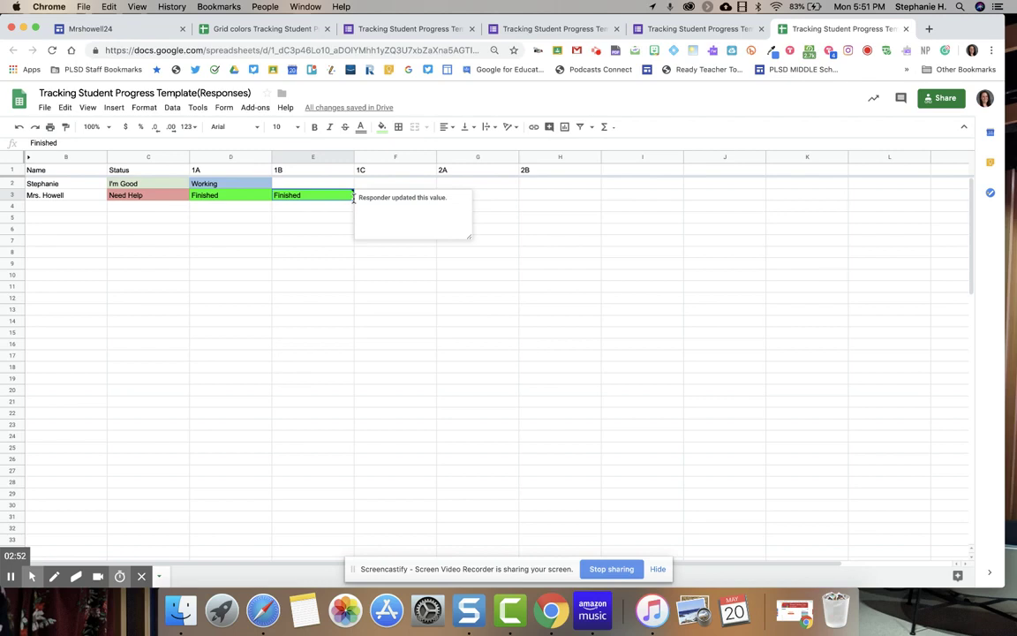
click(340, 218)
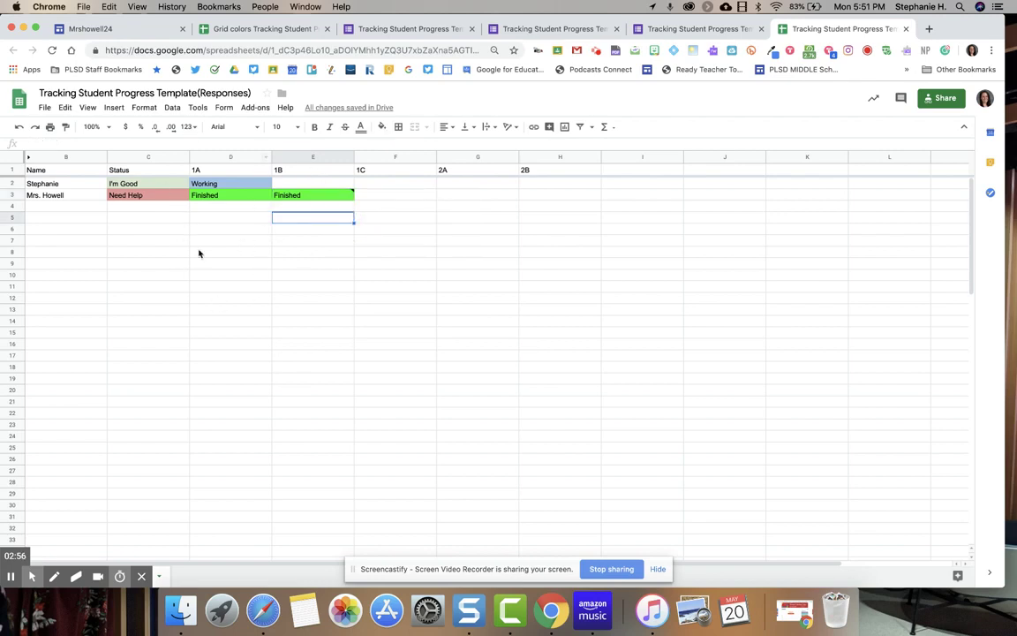
Step: In the Grid colors spreadsheet, clear Student 1's 1A entry and set that student's status to "I'm Good!"
click(282, 28)
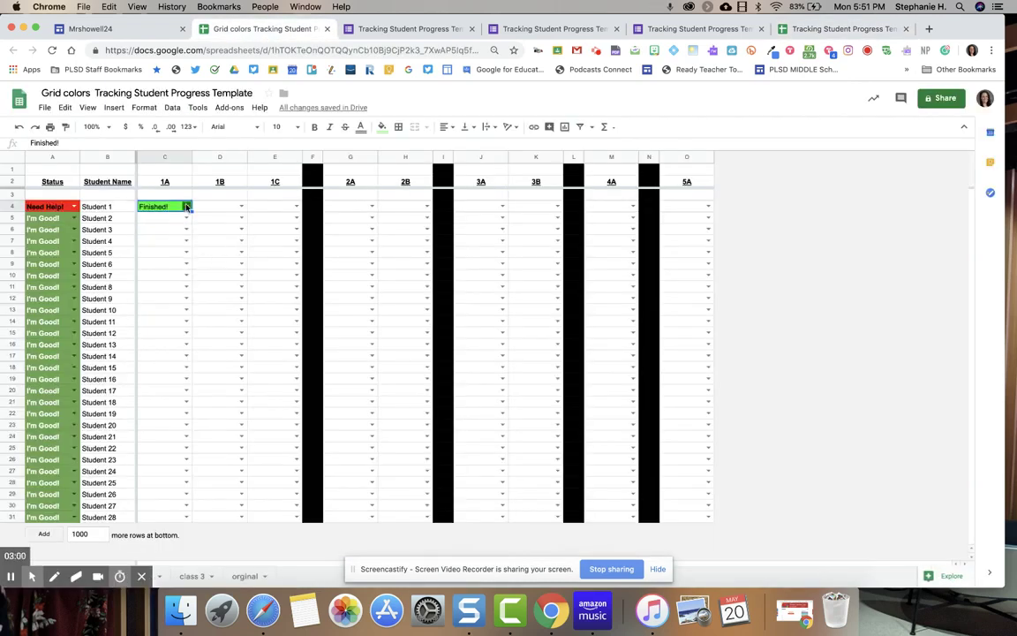
click(187, 207)
key(BackSpace)
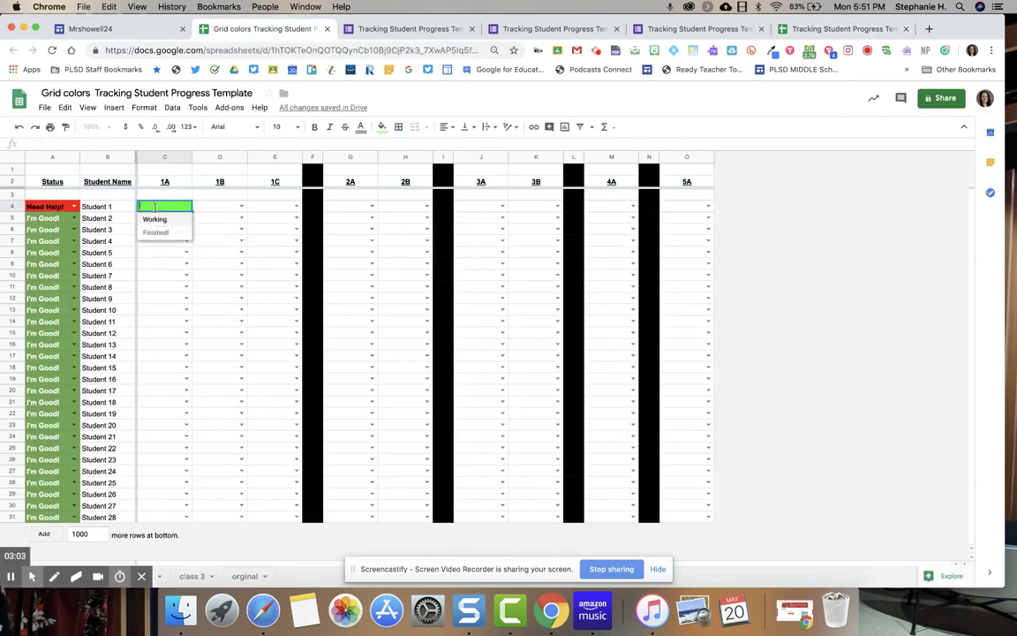
click(210, 298)
click(52, 208)
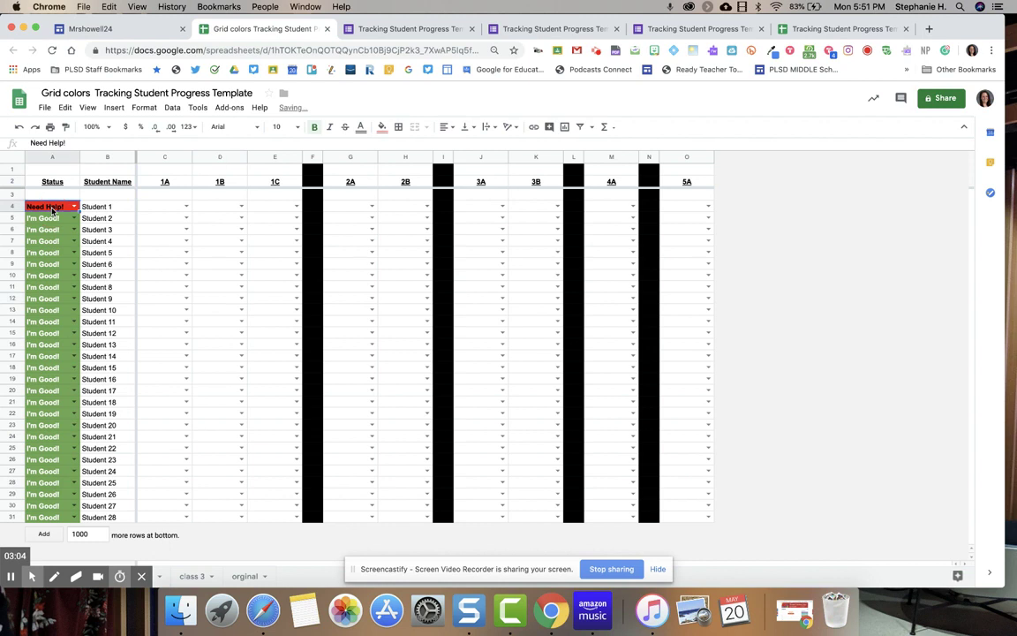
click(74, 206)
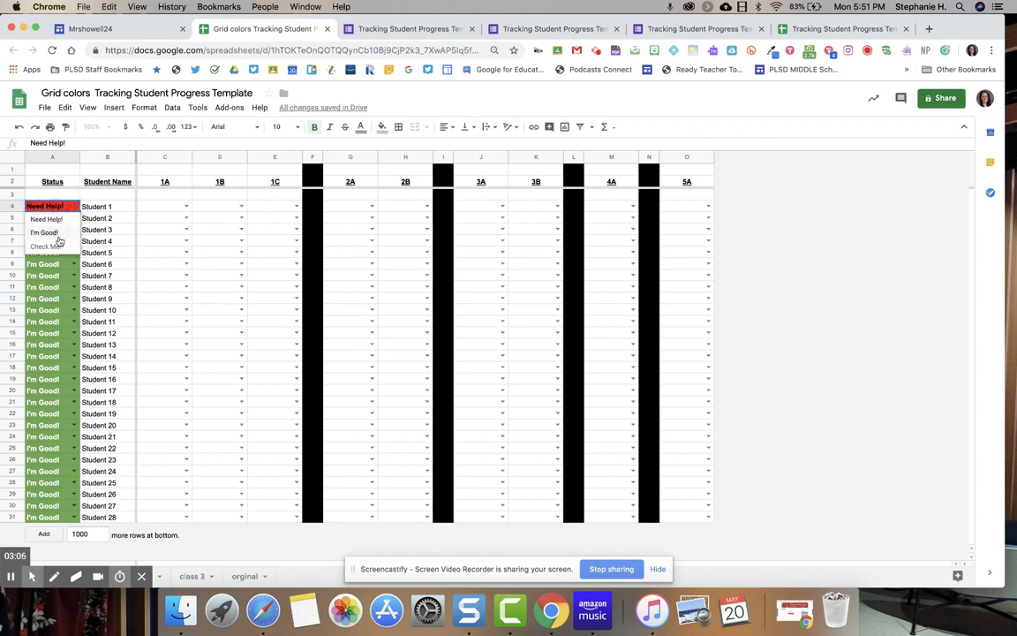
click(59, 240)
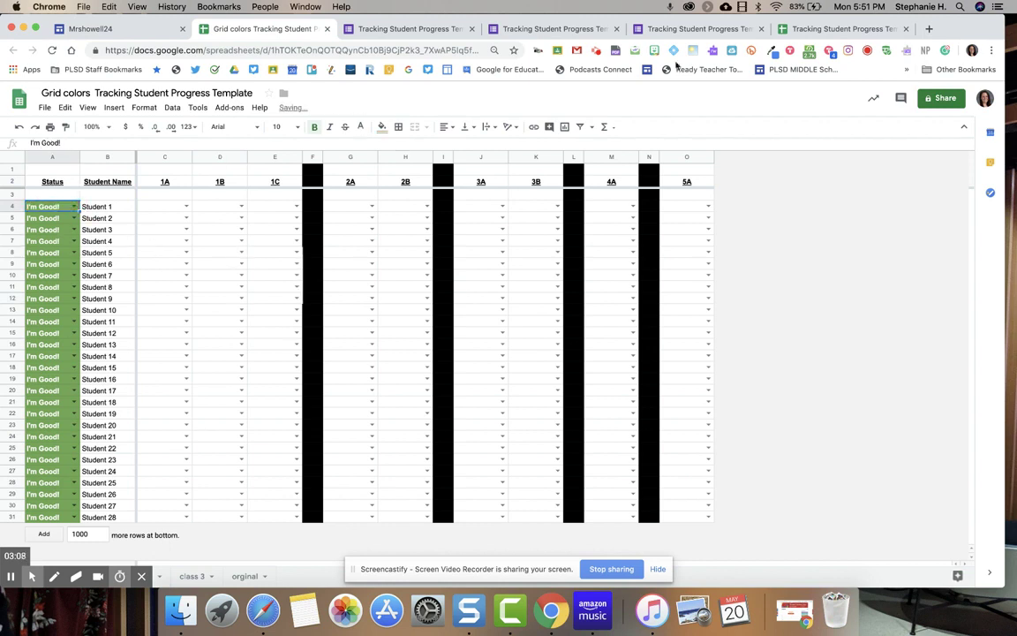
Step: Look over the response spreadsheet and return to the confirmation page of the edited Need Help response
click(702, 29)
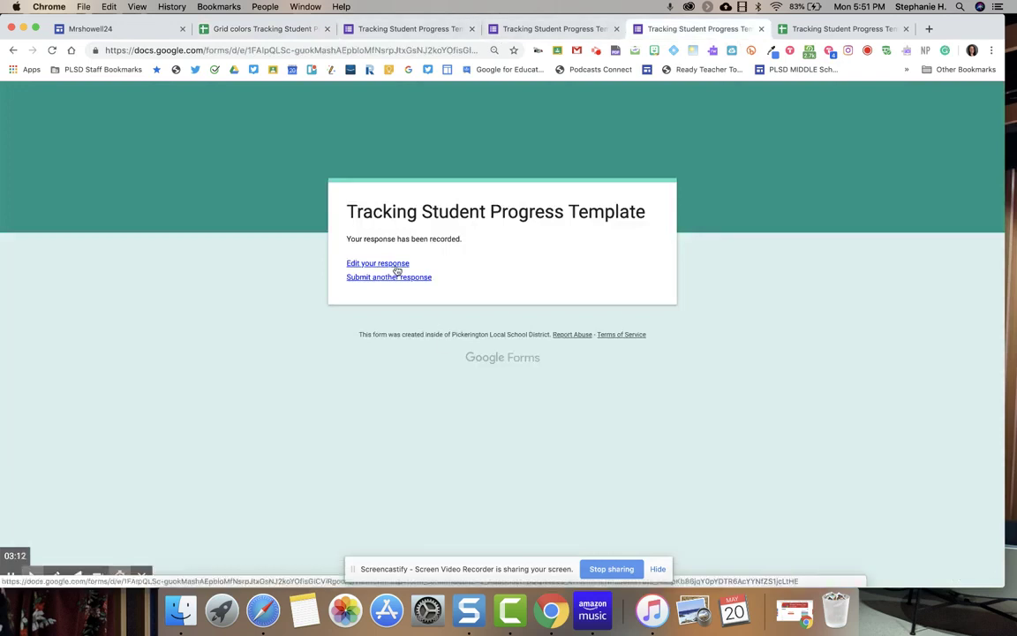
click(848, 29)
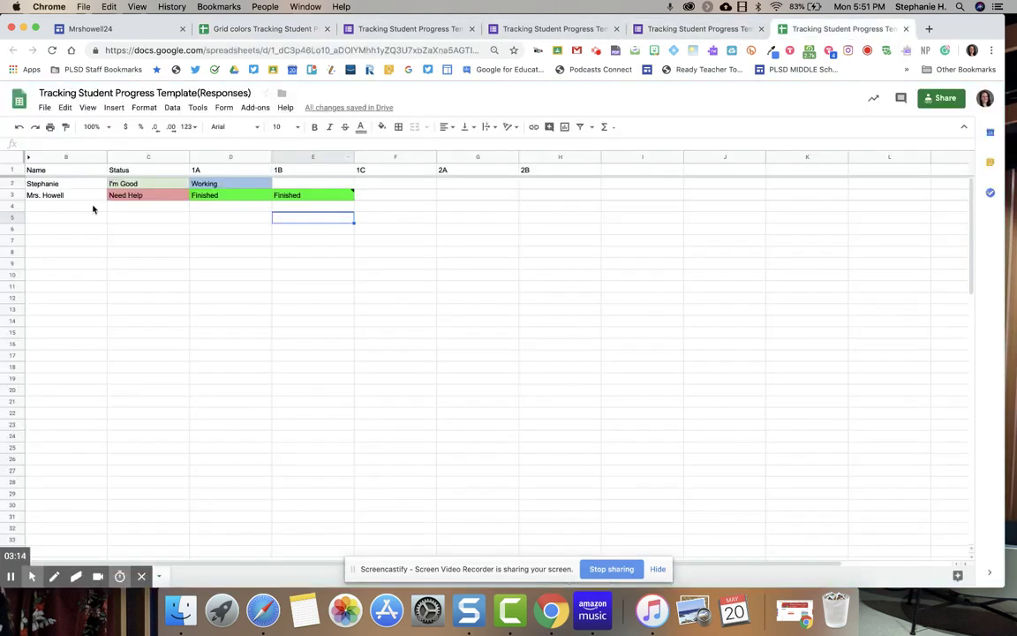
click(556, 29)
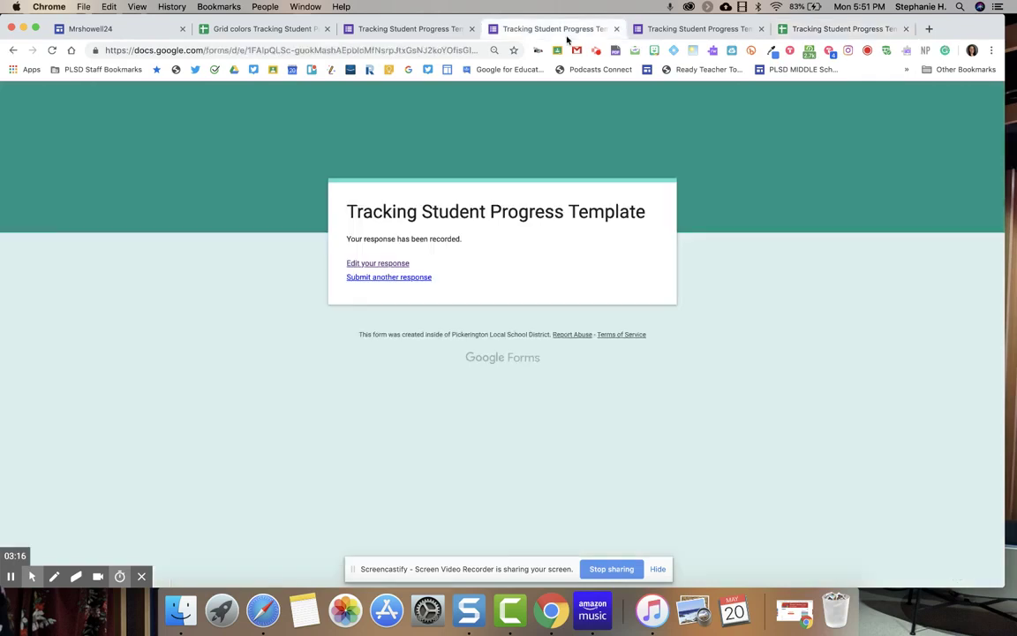